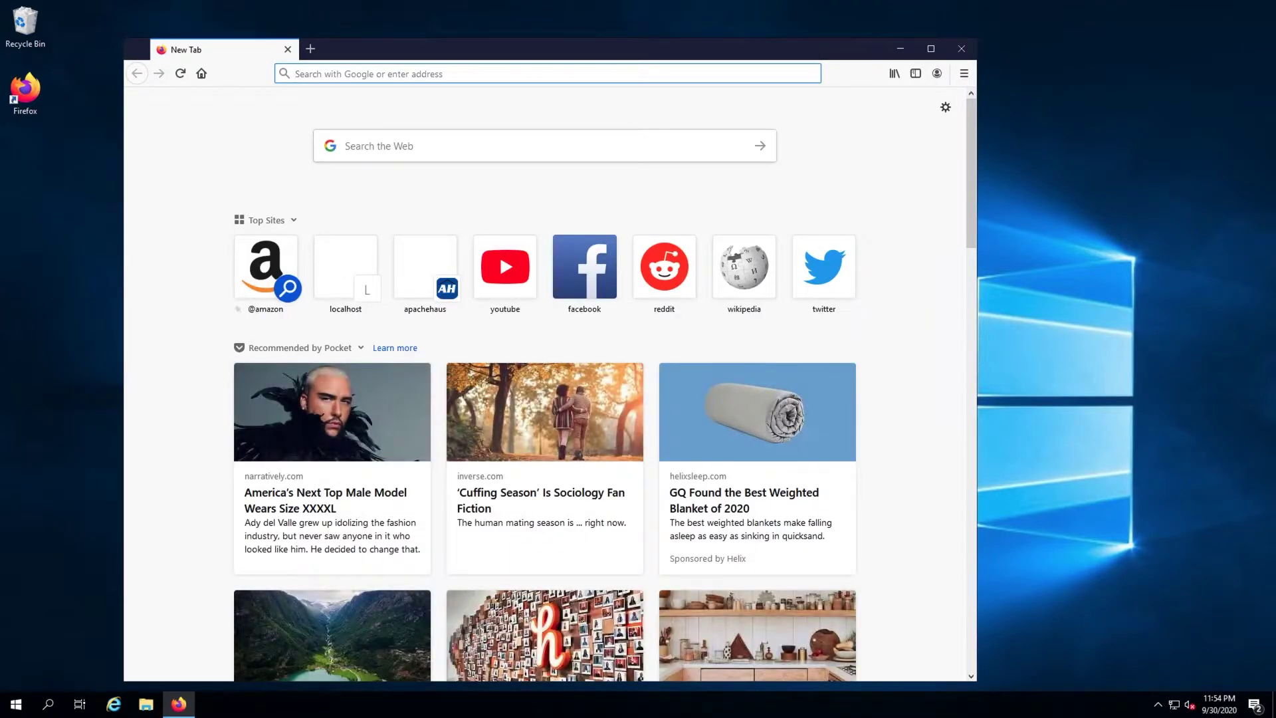
# Install VC_redist.x64.exe (Visual C++ 2017 x64), then save httpd-2.4.46-o111h-x64-vc15.zip from Apache Haus.
pyautogui.rightClick(327, 74)
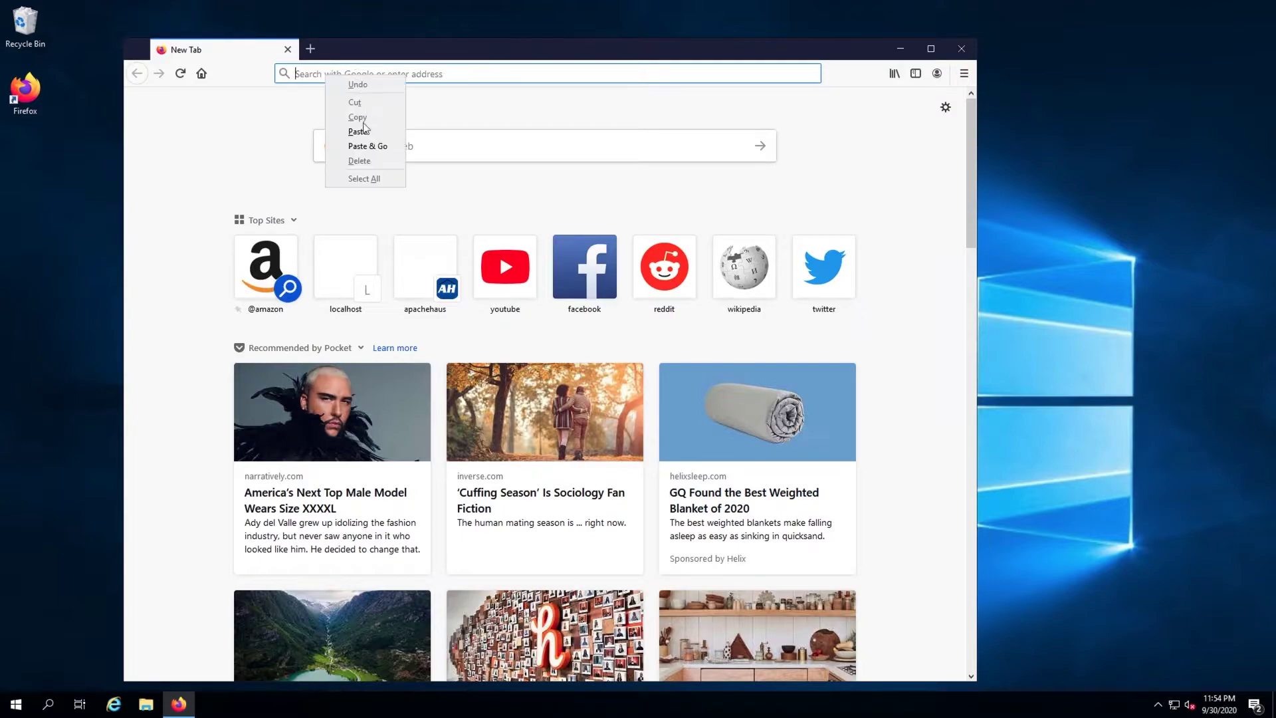
pyautogui.rightClick(358, 74)
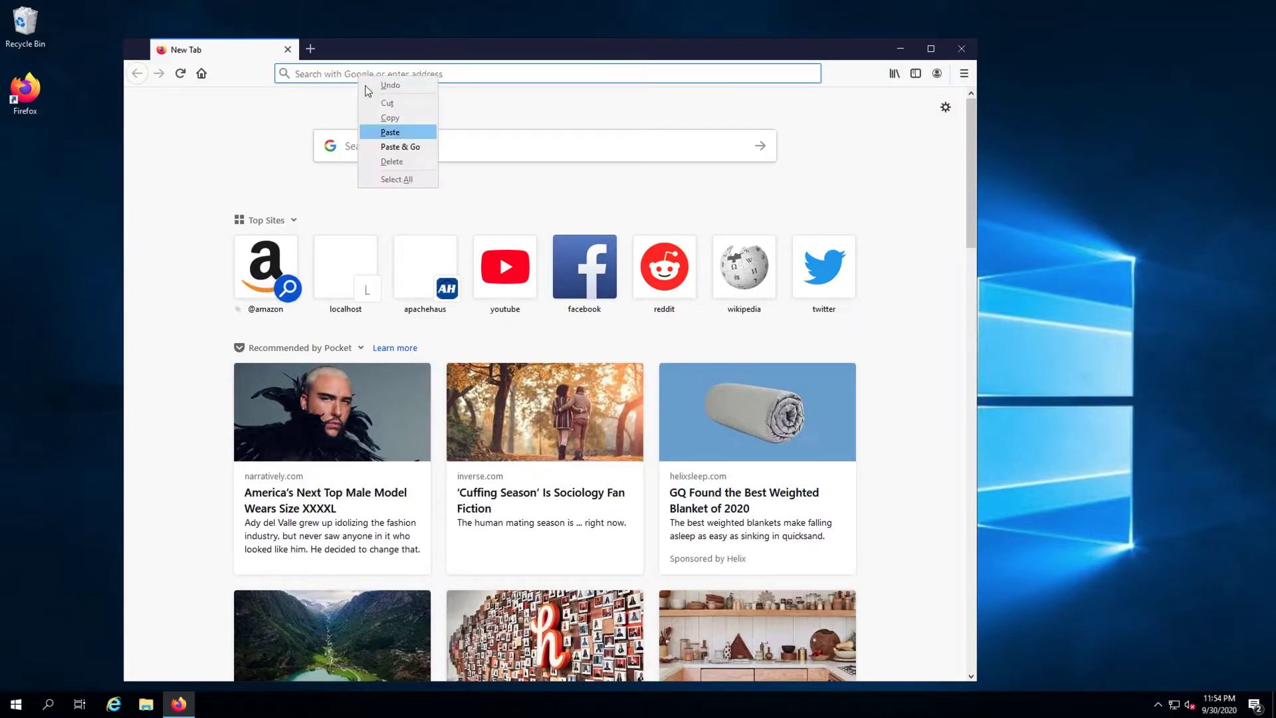
pyautogui.click(387, 146)
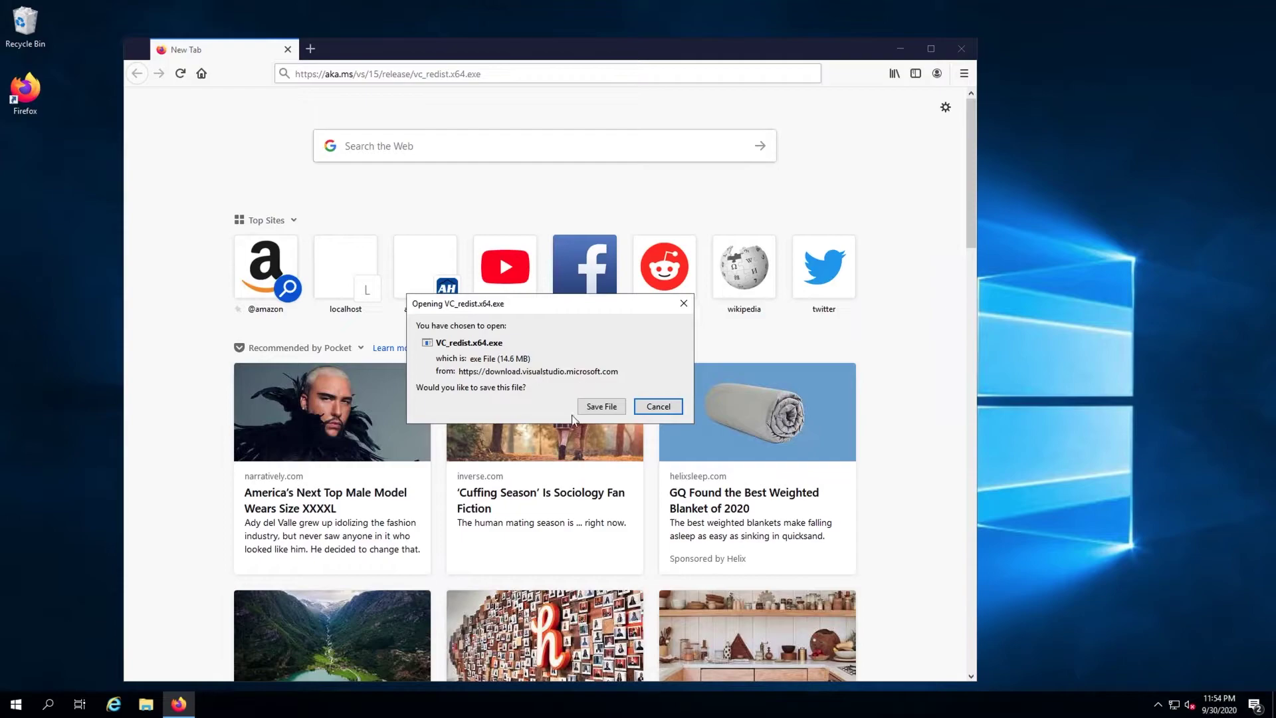
pyautogui.click(601, 406)
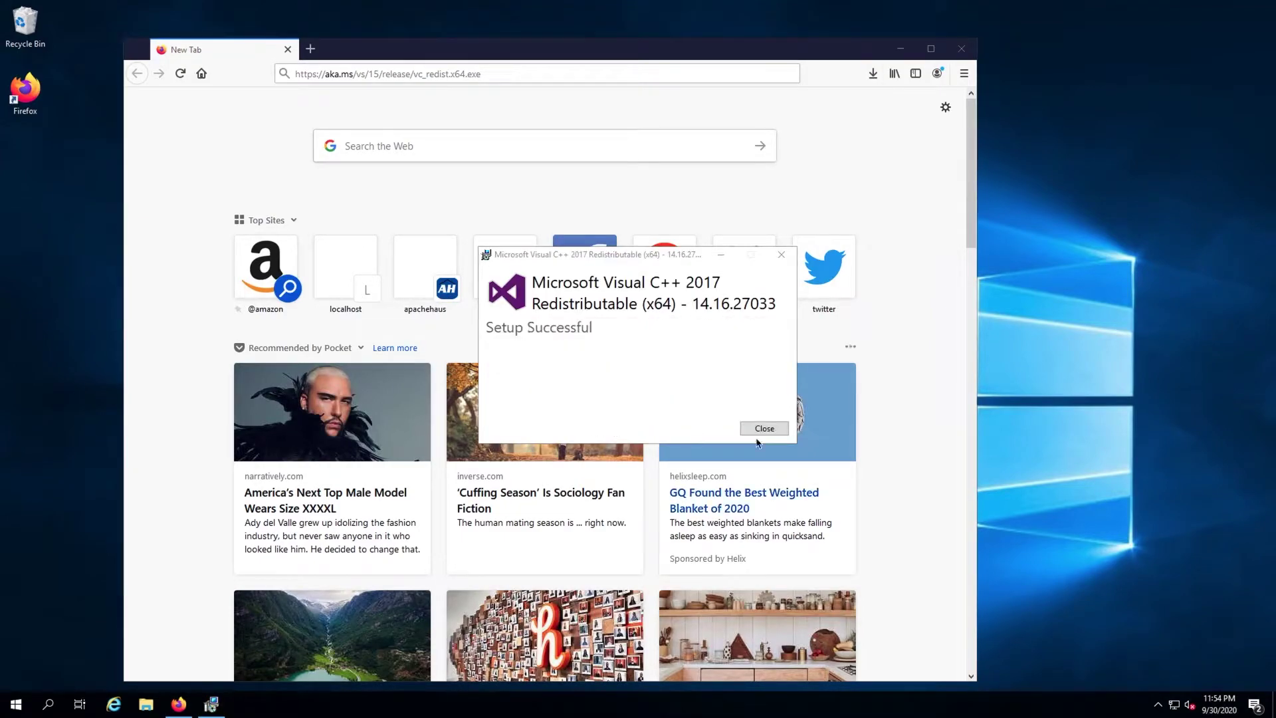
pyautogui.click(755, 427)
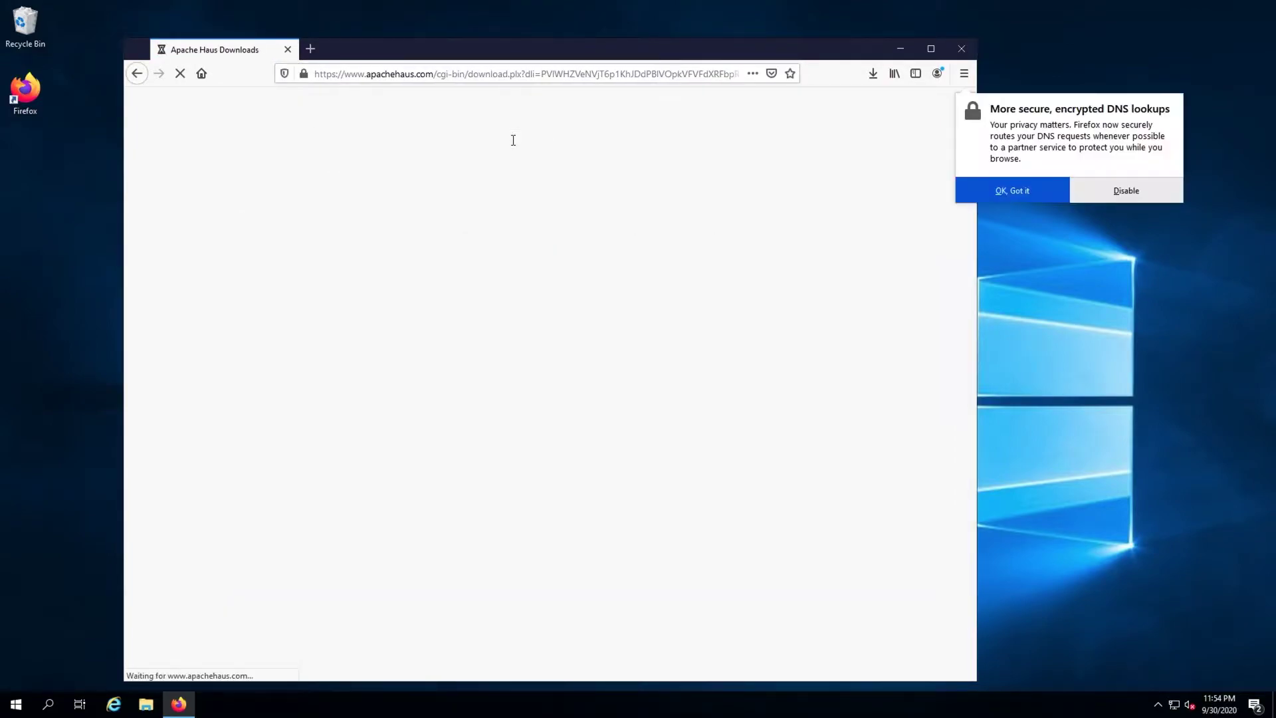
pyautogui.click(1019, 190)
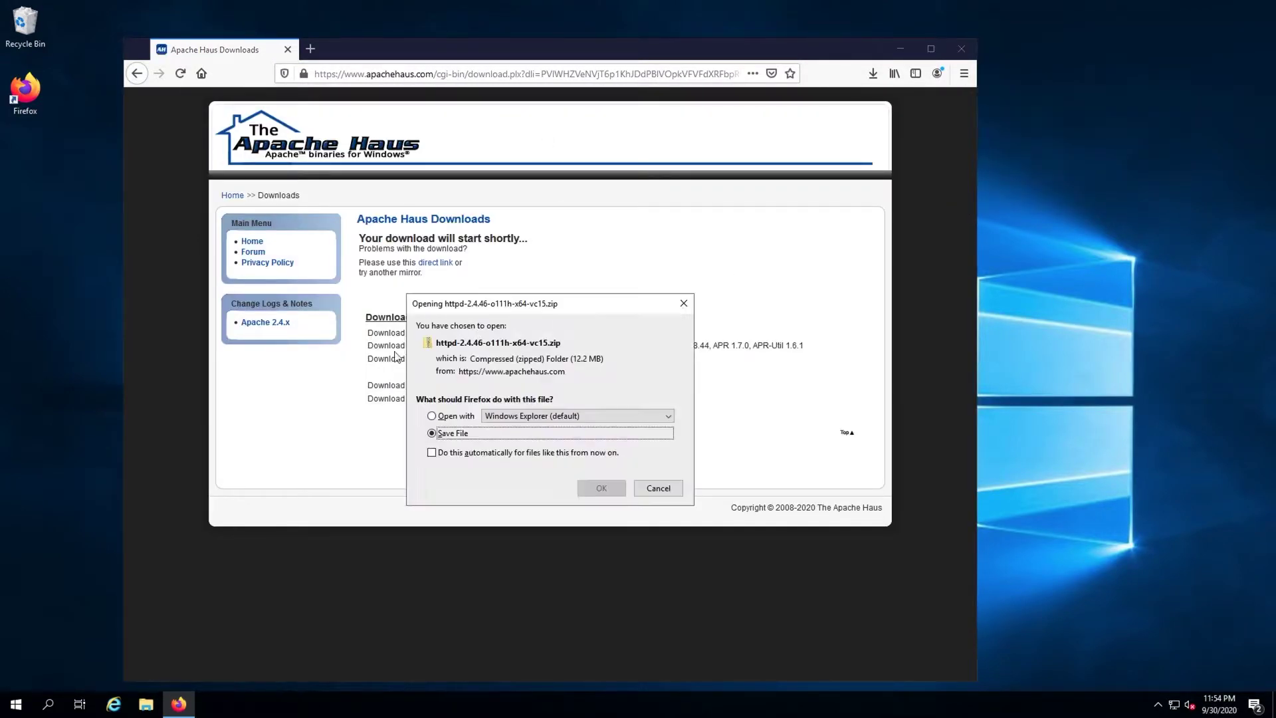
pyautogui.click(578, 486)
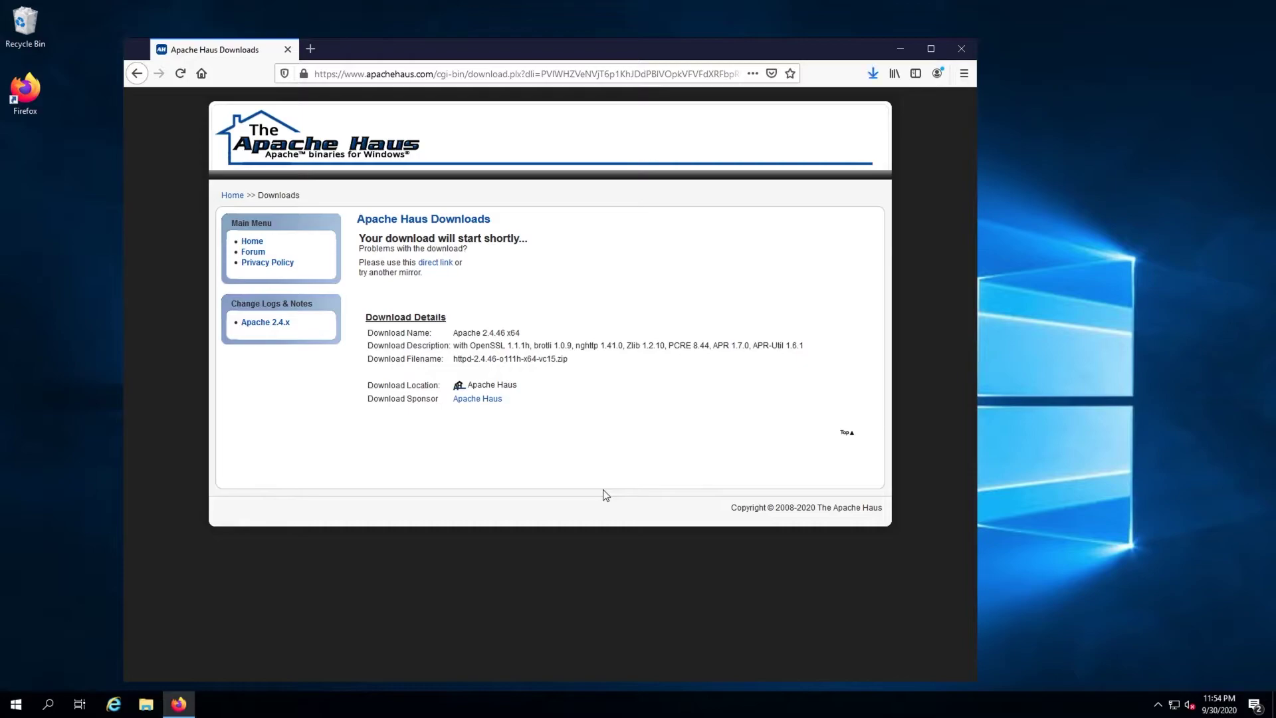
# Extract the downloaded httpd-2.4.46 zip to C:\ so the Apache24 folder sits at the drive root.
pyautogui.click(873, 74)
pyautogui.click(860, 101)
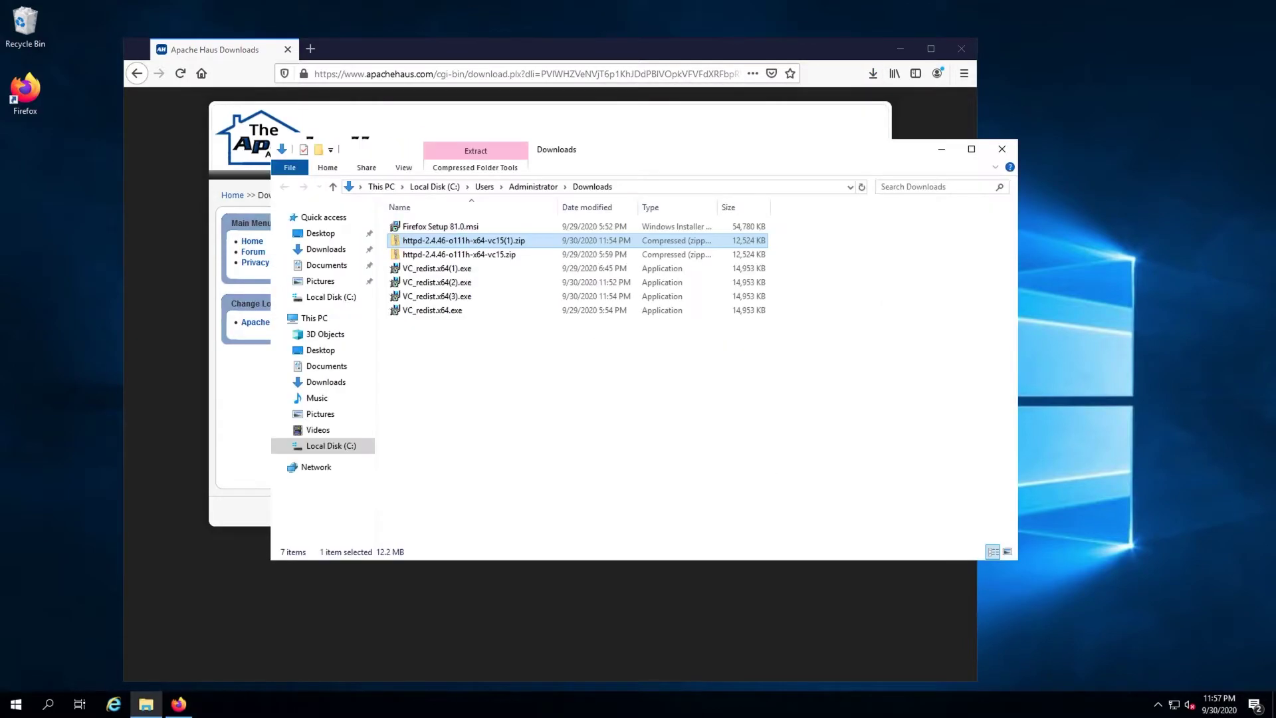
pyautogui.rightClick(416, 239)
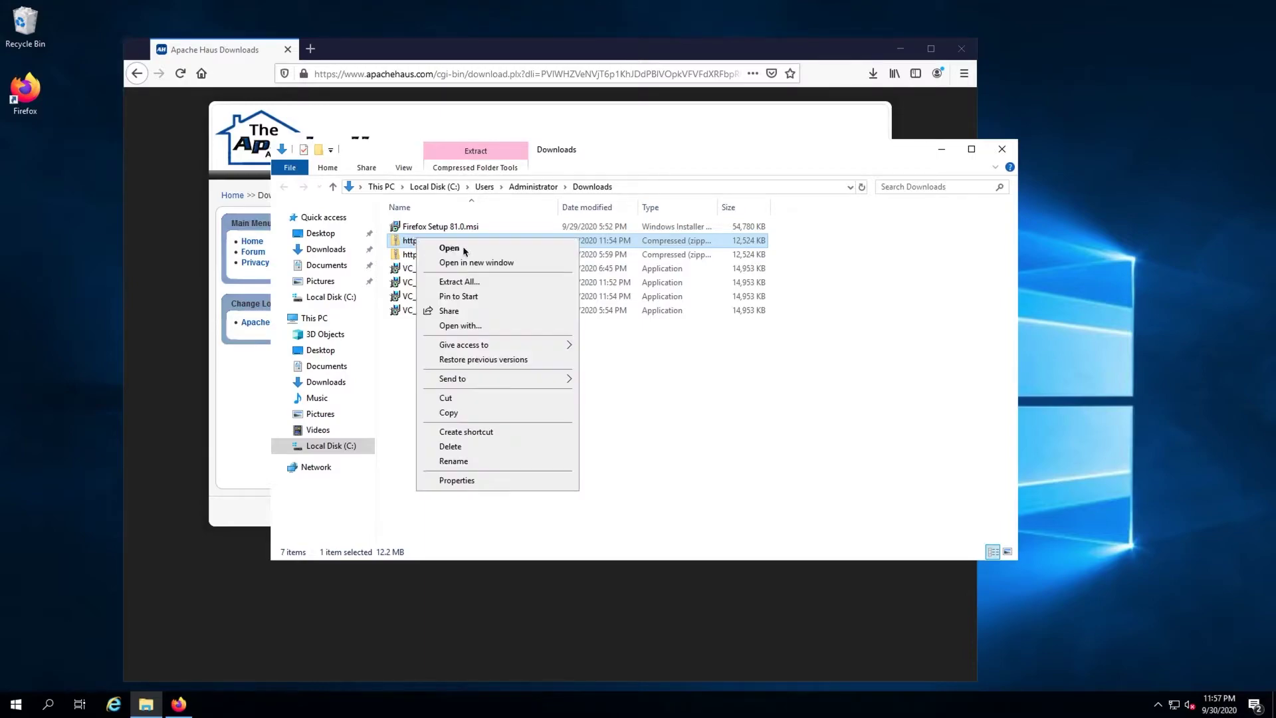
pyautogui.click(465, 282)
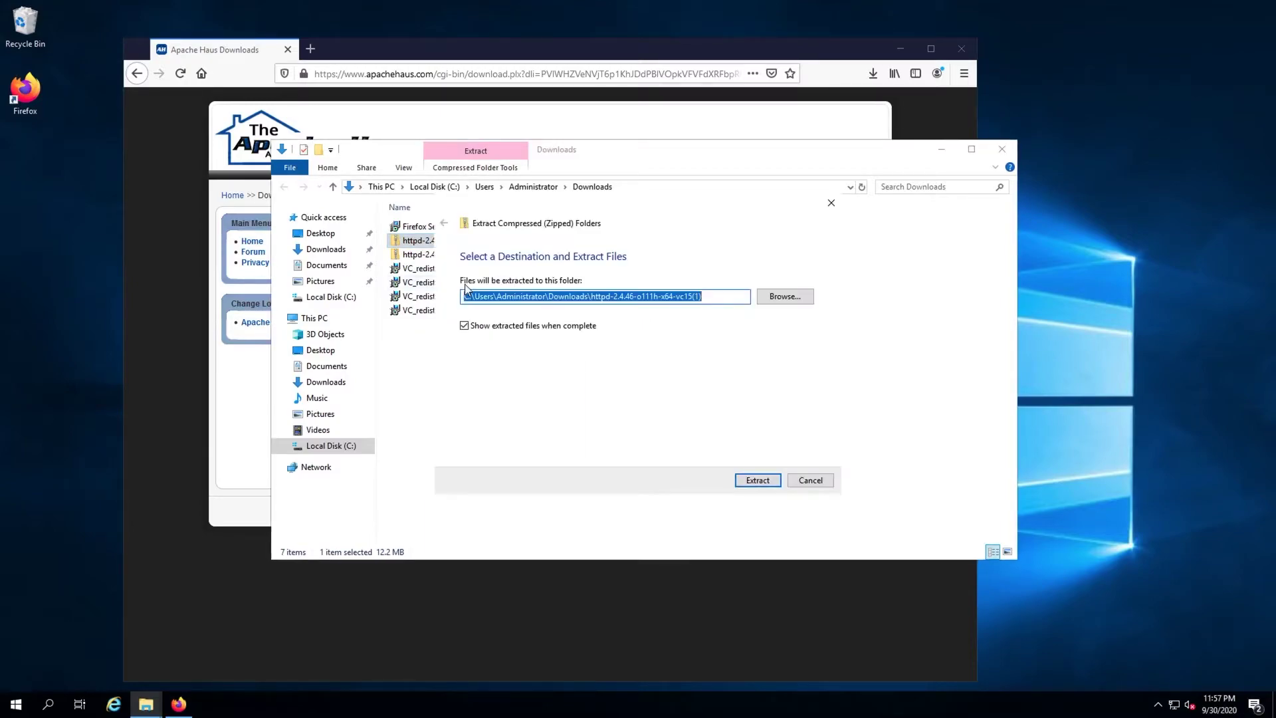
pyautogui.moveTo(706, 297); pyautogui.dragTo(476, 295)
pyautogui.press('BackSpace')
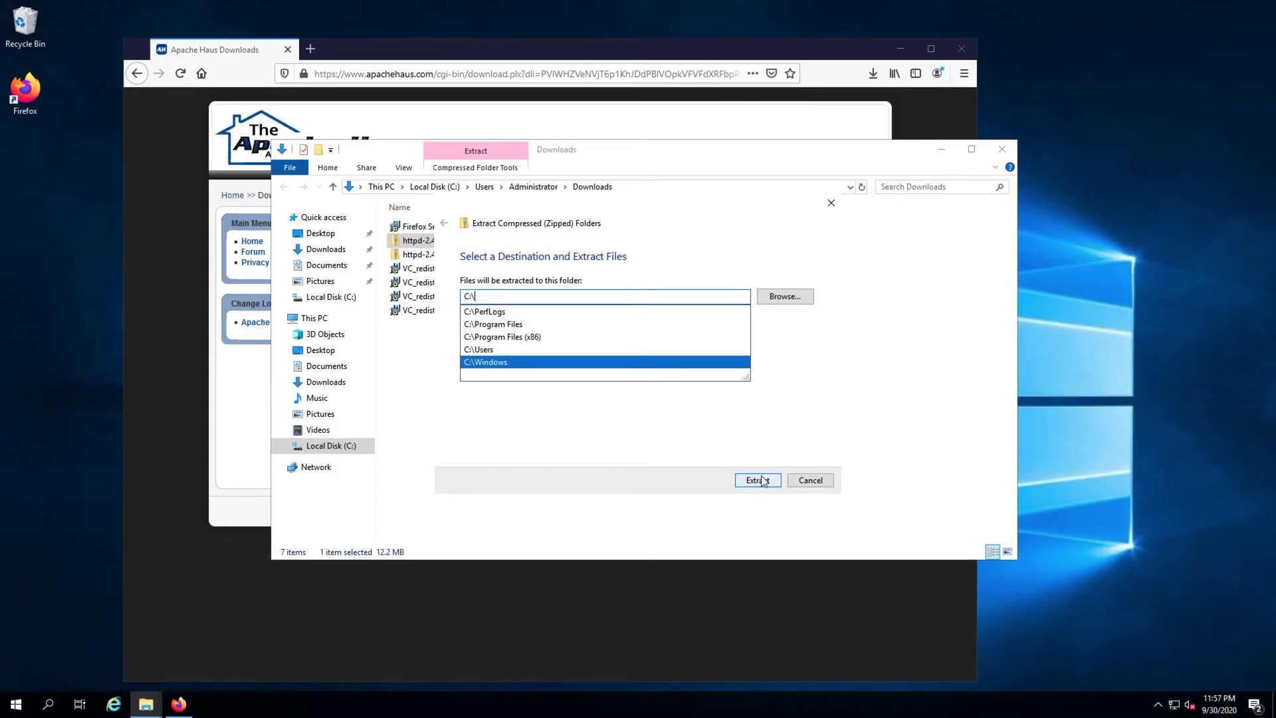
pyautogui.click(757, 479)
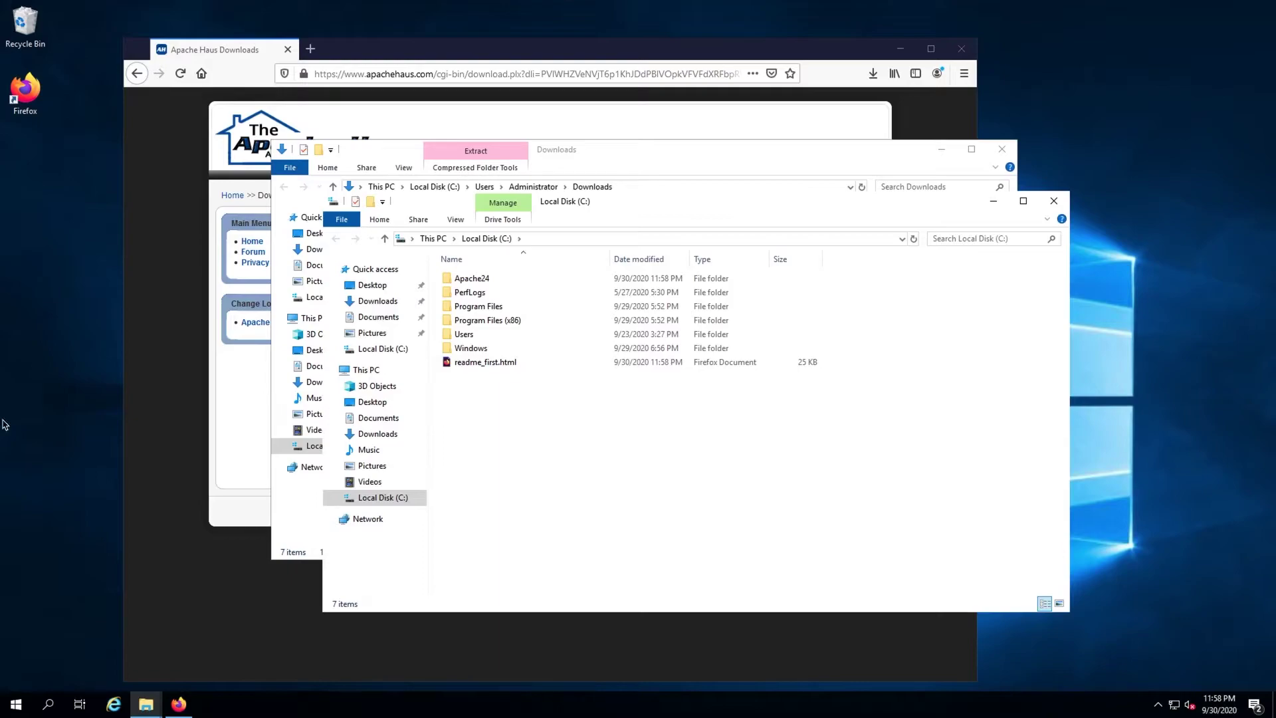
# Launch Command Prompt as administrator from the Start search.
pyautogui.click(17, 706)
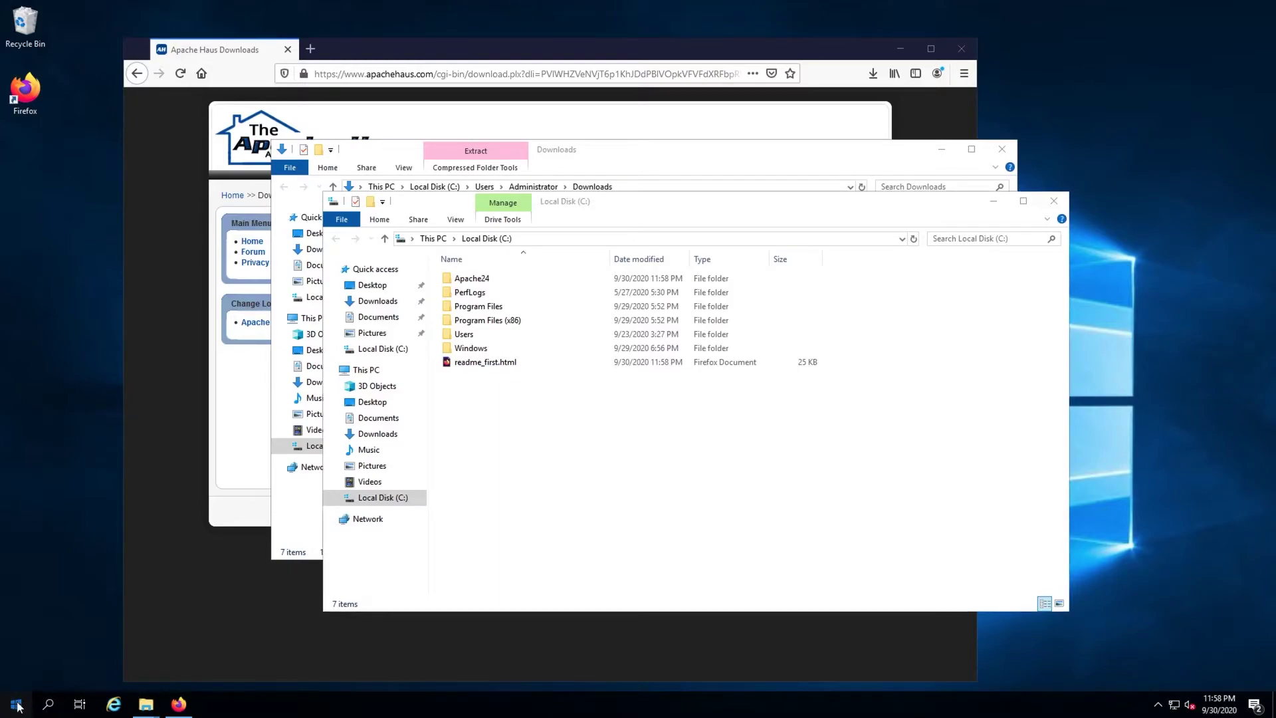
pyautogui.write('cmd')
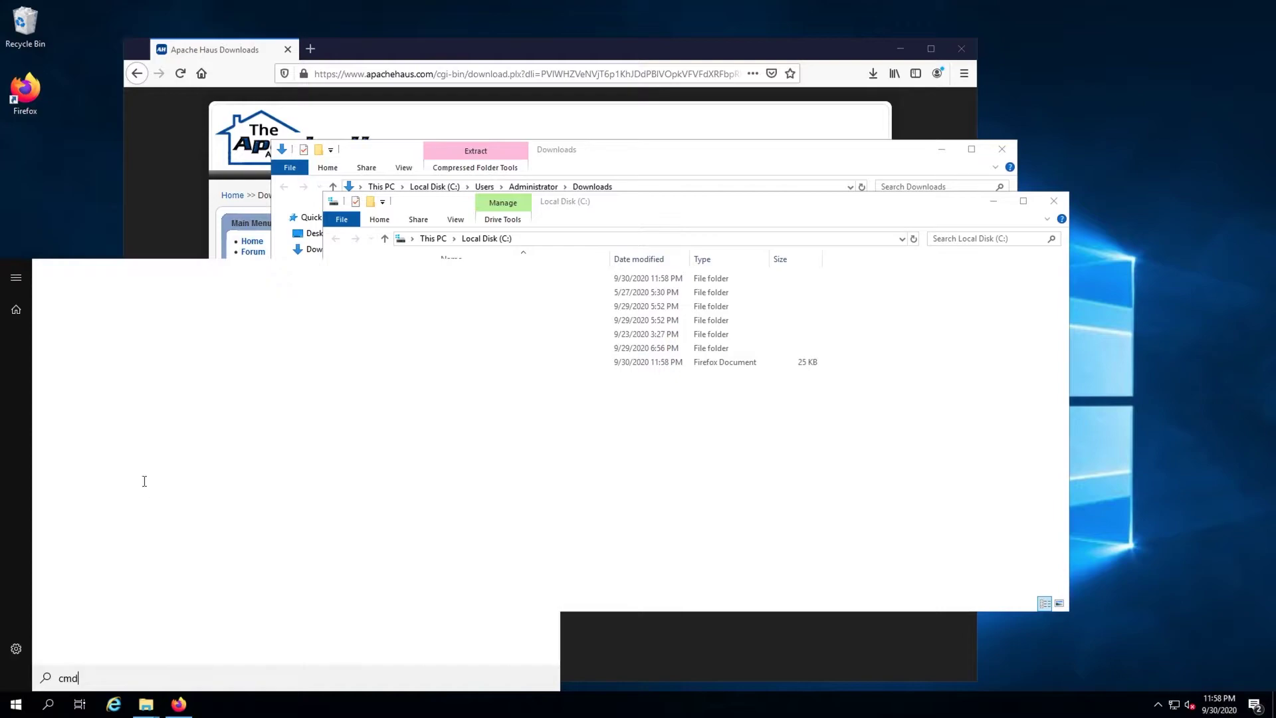
pyautogui.rightClick(98, 333)
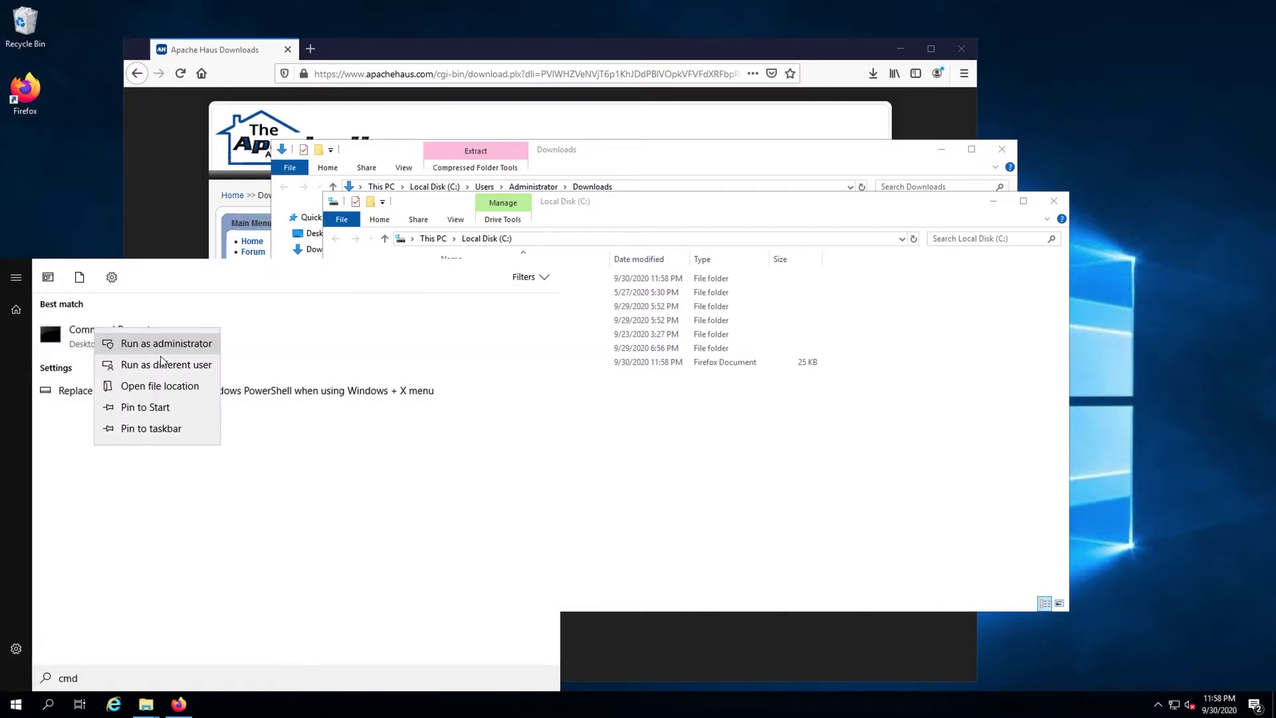
pyautogui.click(158, 344)
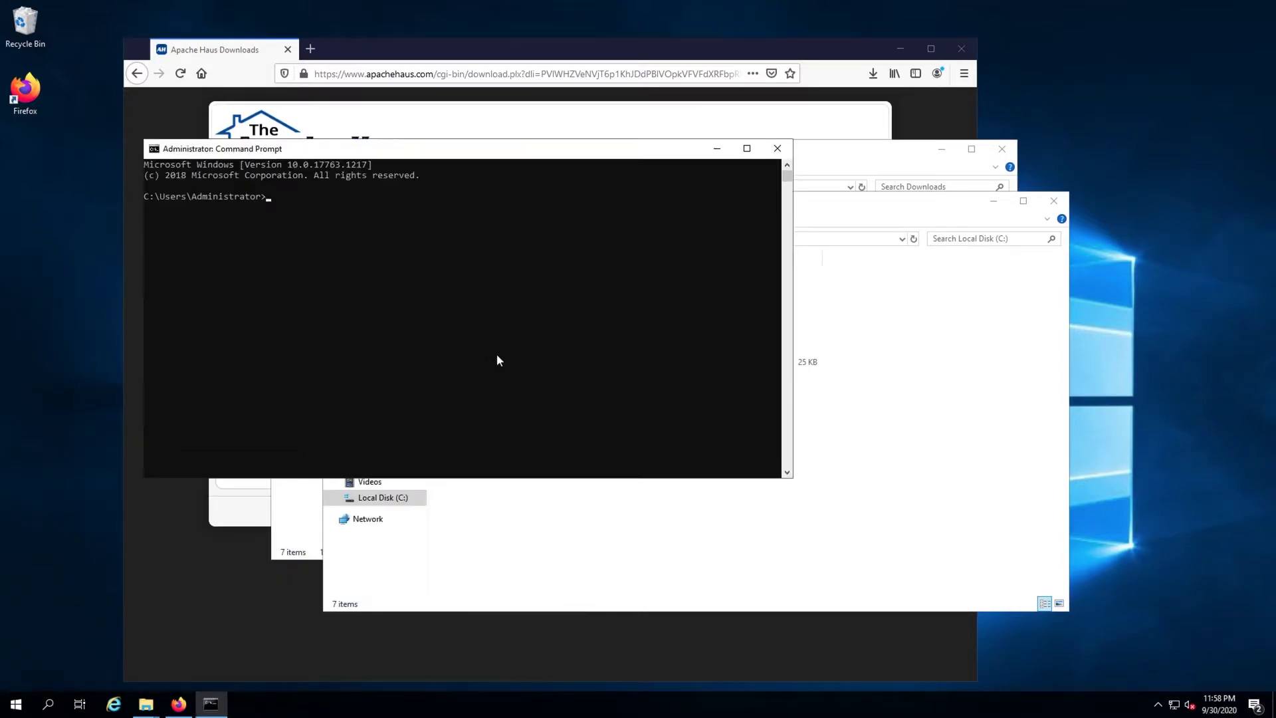
pyautogui.click(518, 356)
# From the Apache24 folder, install Apache as the service "Apache HTTP Server" with httpd.exe -k install.
pyautogui.write('cd c:\\Apache24\\bin')
pyautogui.press('Return')
pyautogui.write('httpd')
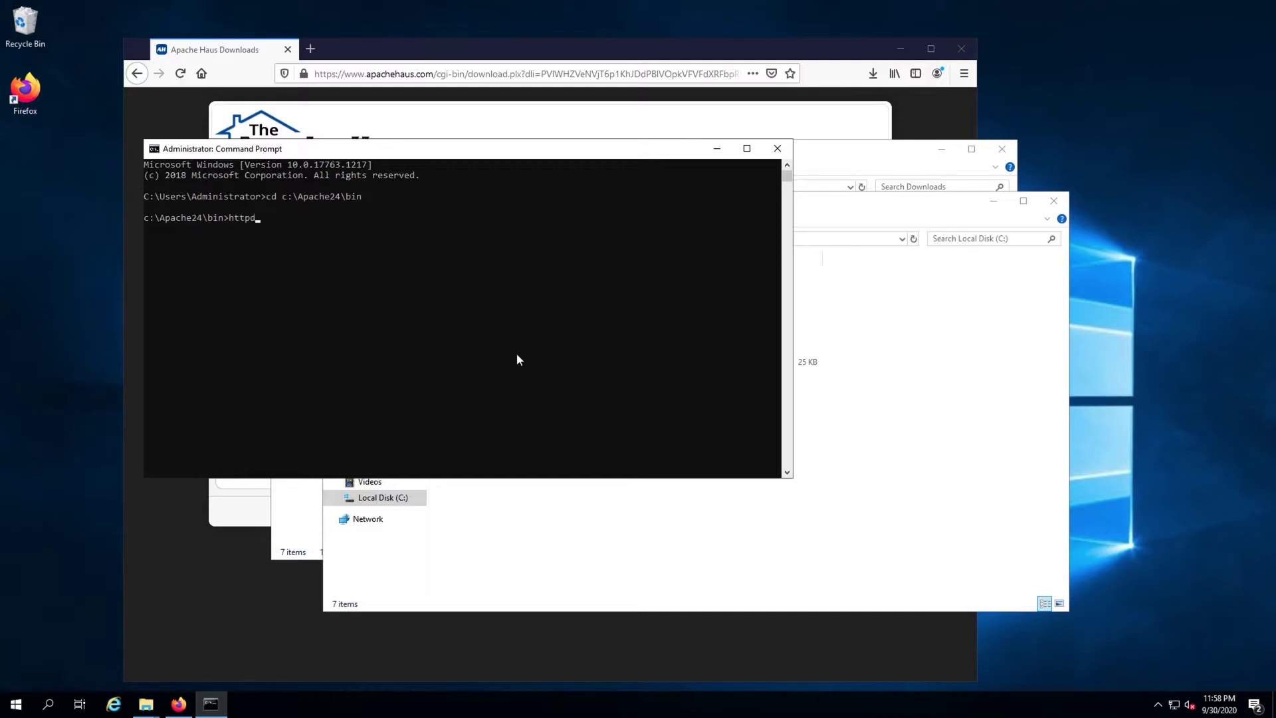
pyautogui.write('.exe -k install -n "Apache HTTP Server"')
pyautogui.press('Return')
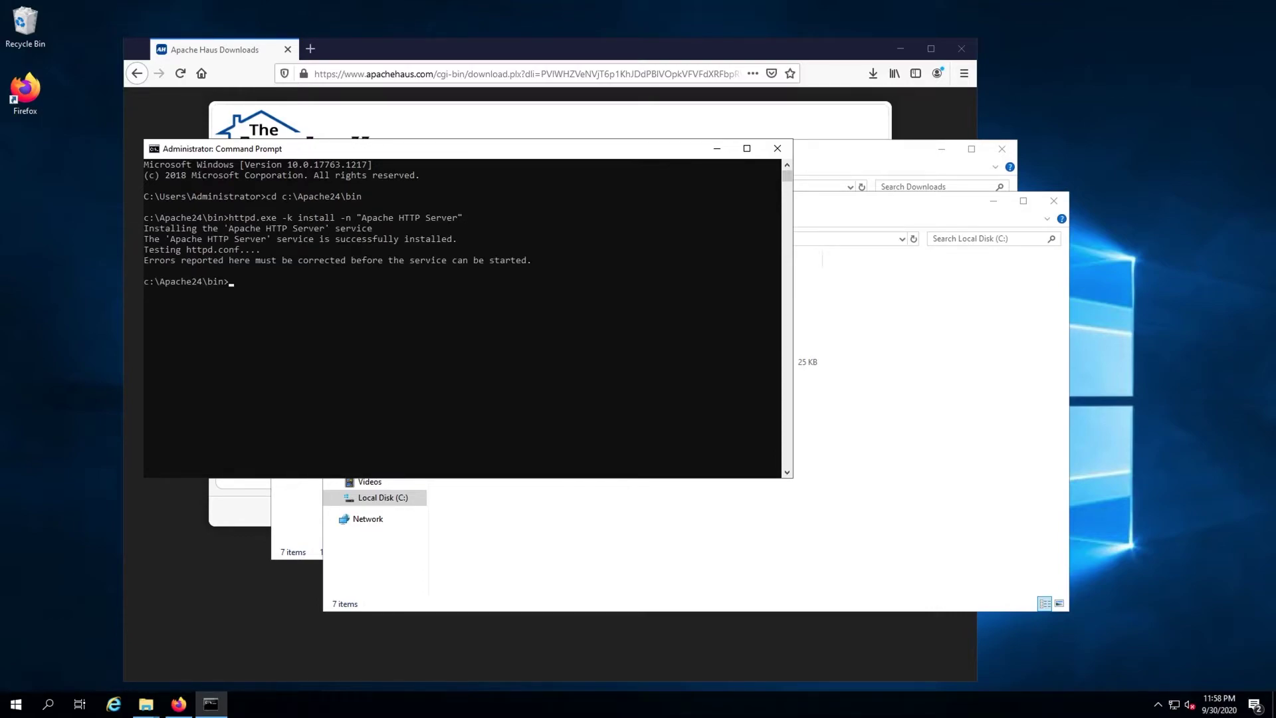
# Open the Services console with services.msc.
pyautogui.moveTo(547, 261); pyautogui.dragTo(111, 230)
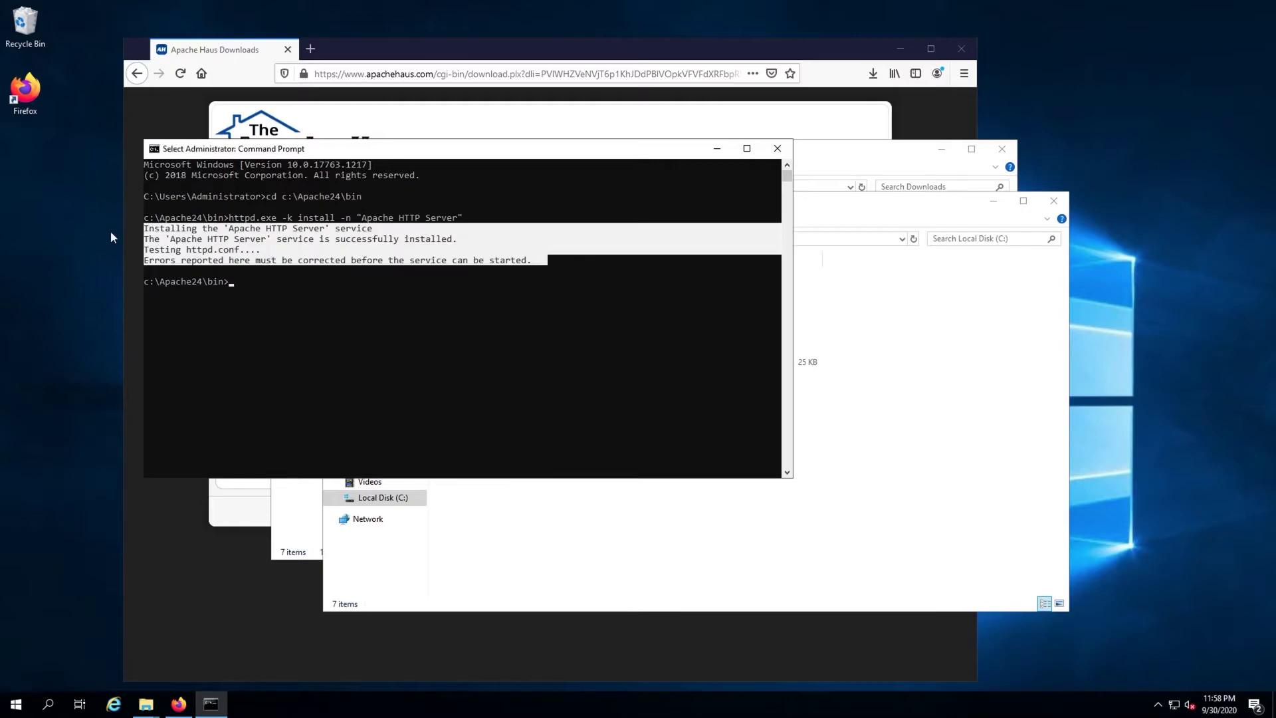
pyautogui.click(436, 310)
pyautogui.click(481, 377)
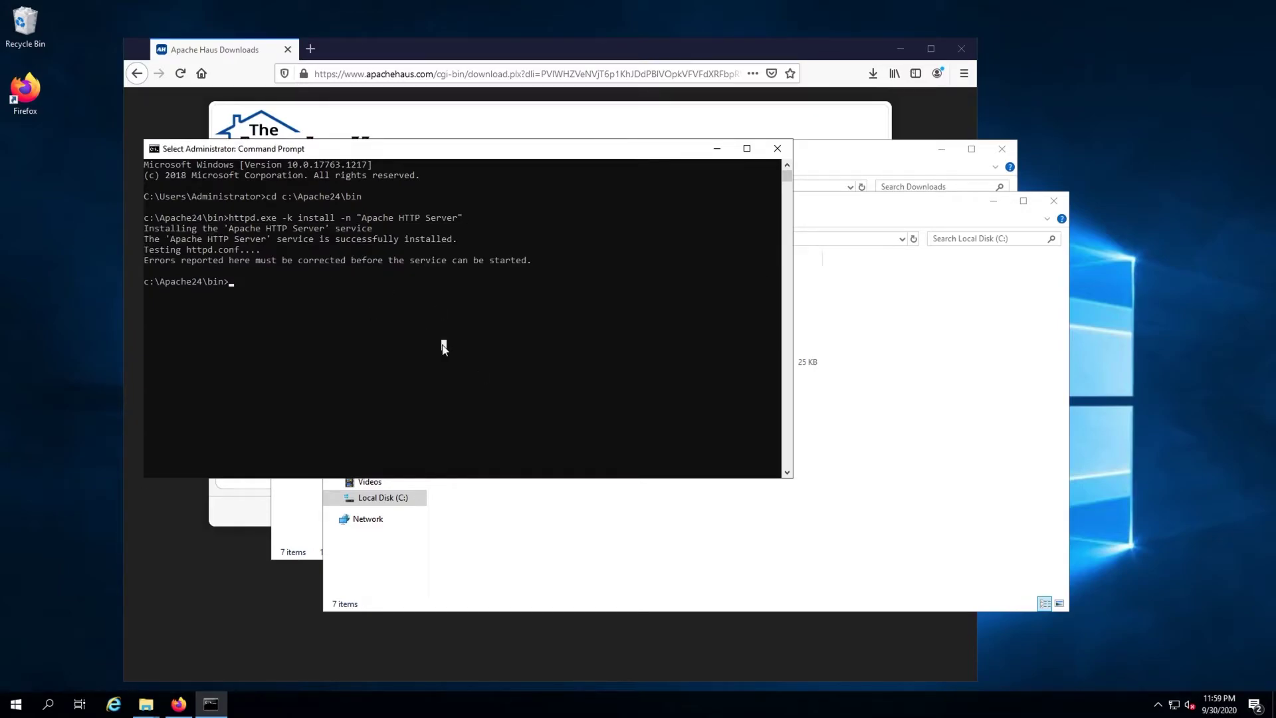
pyautogui.write('services.msc')
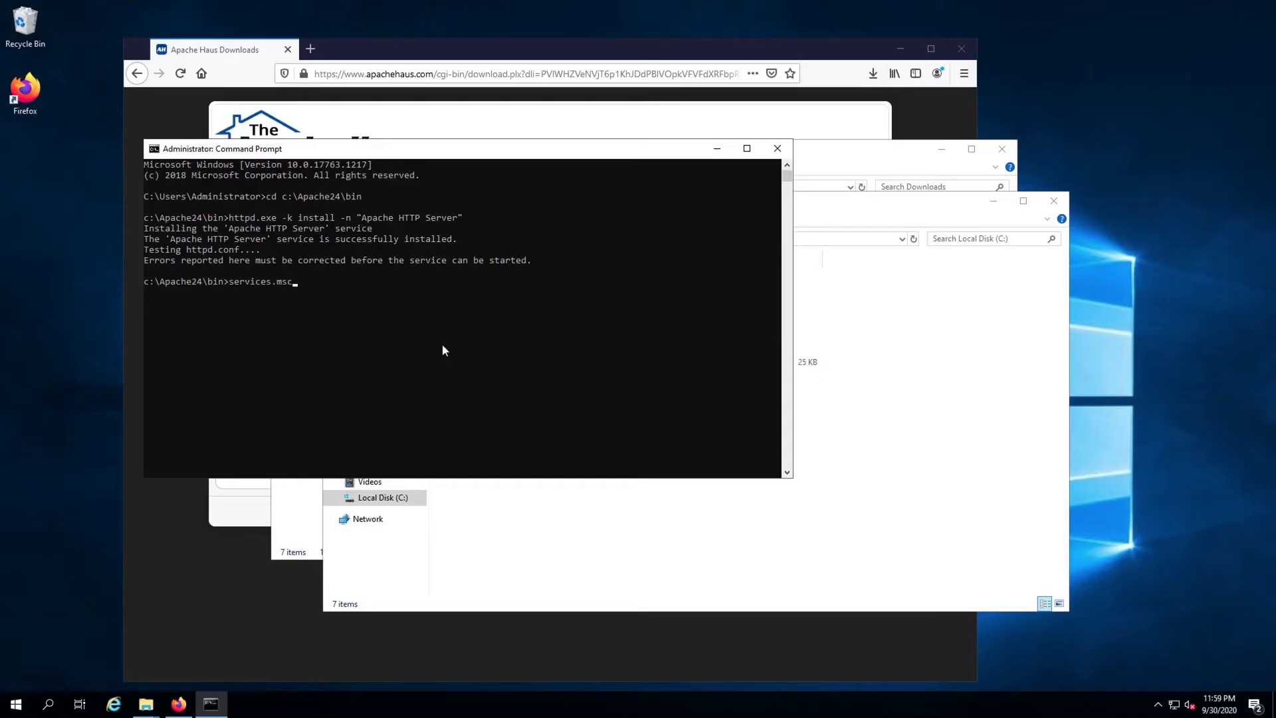
pyautogui.press('Return')
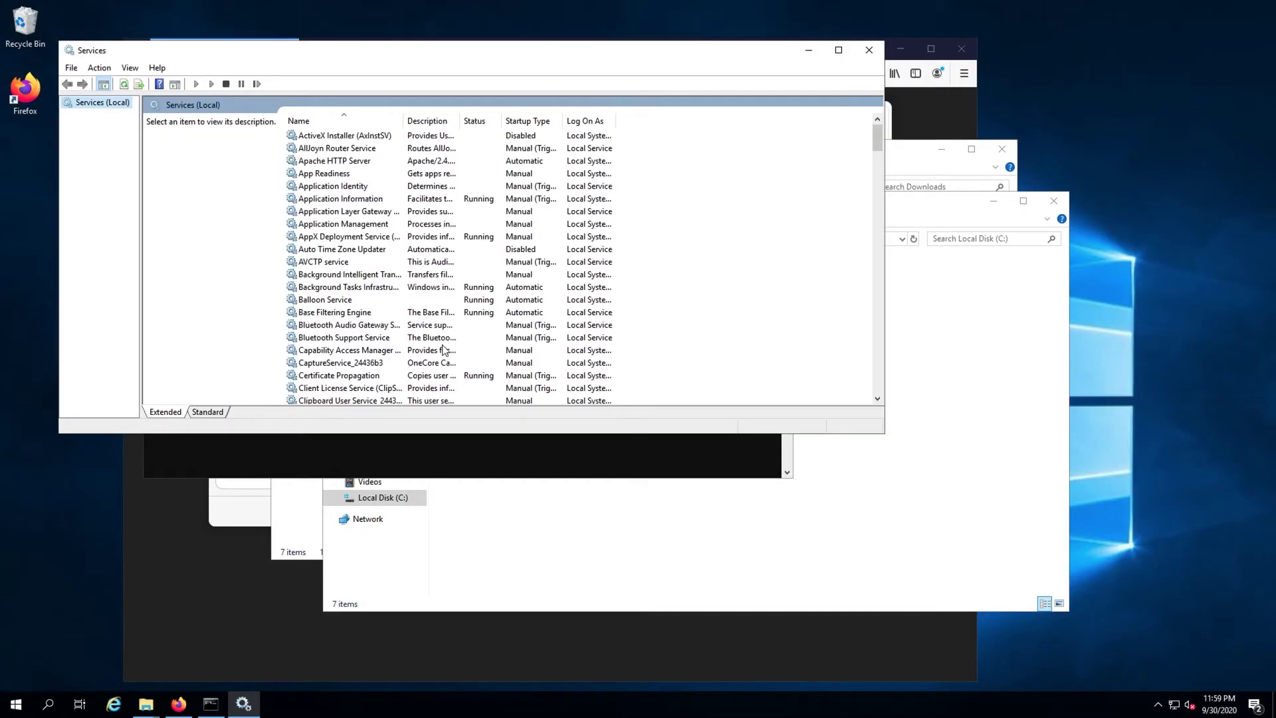
# Change the Apache HTTP Server service's startup type to Automatic and apply it.
pyautogui.click(340, 161)
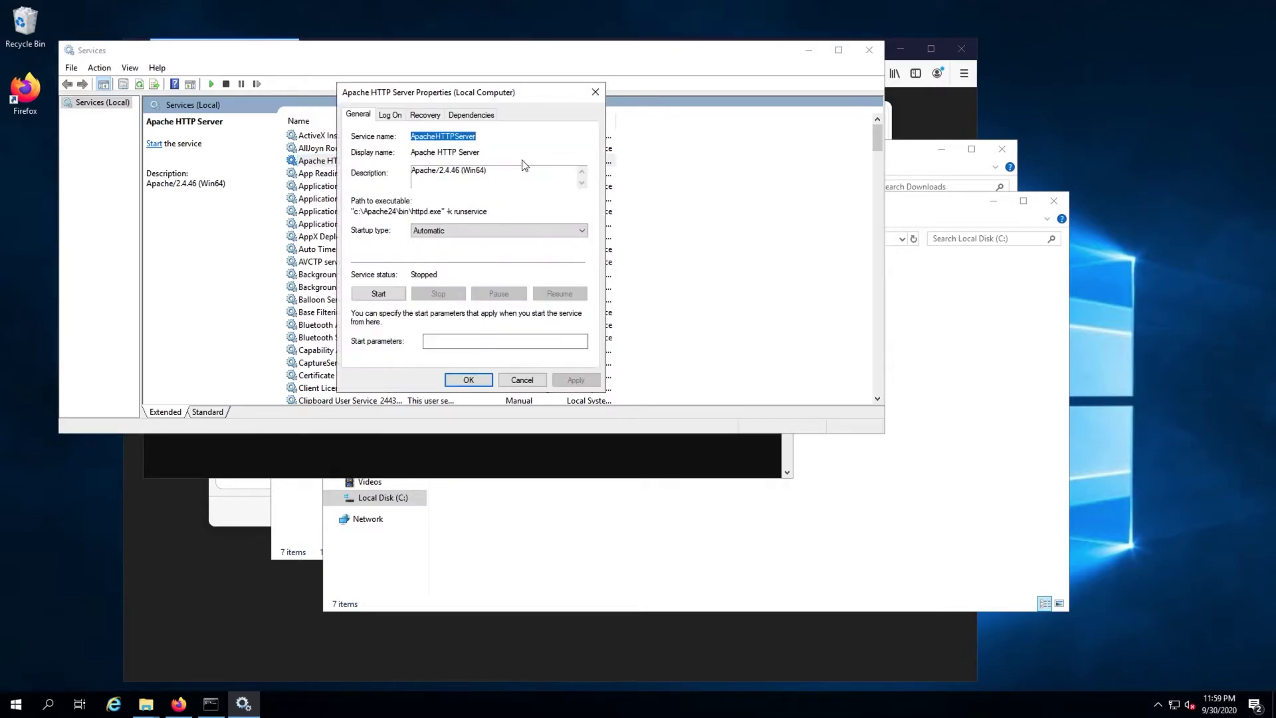
pyautogui.click(419, 230)
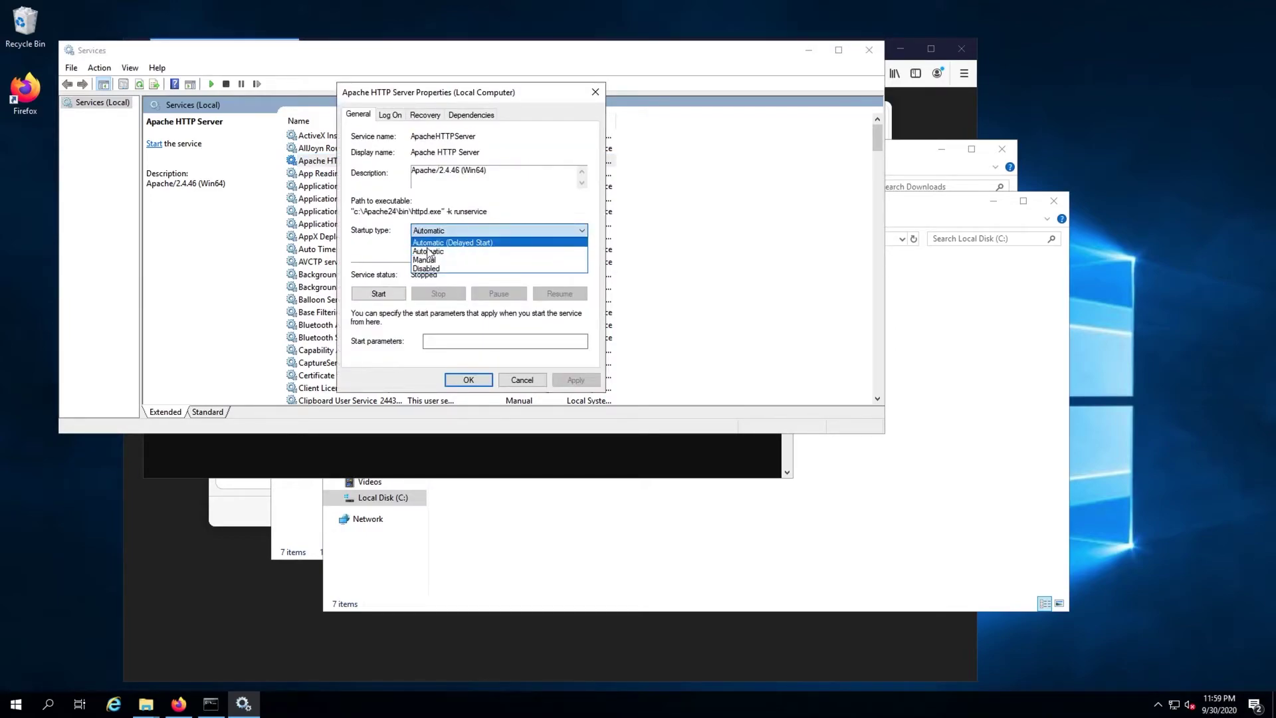
pyautogui.click(429, 249)
pyautogui.click(575, 380)
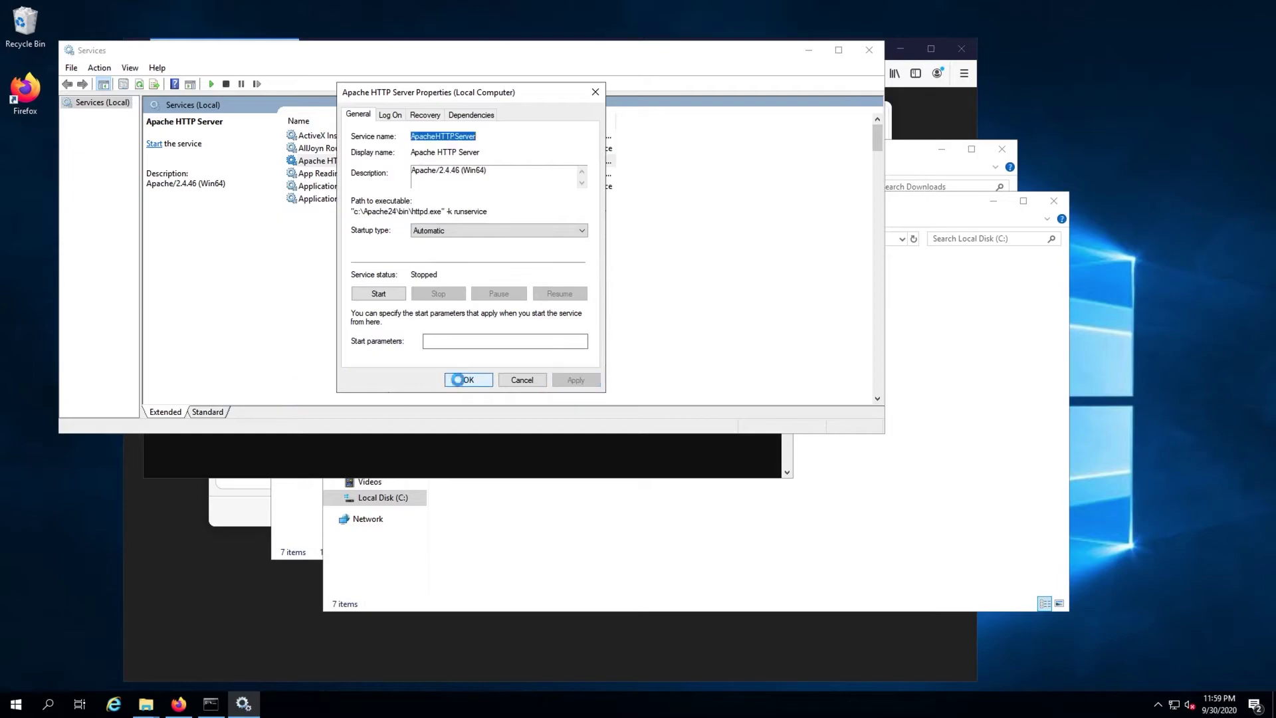
pyautogui.press('Return')
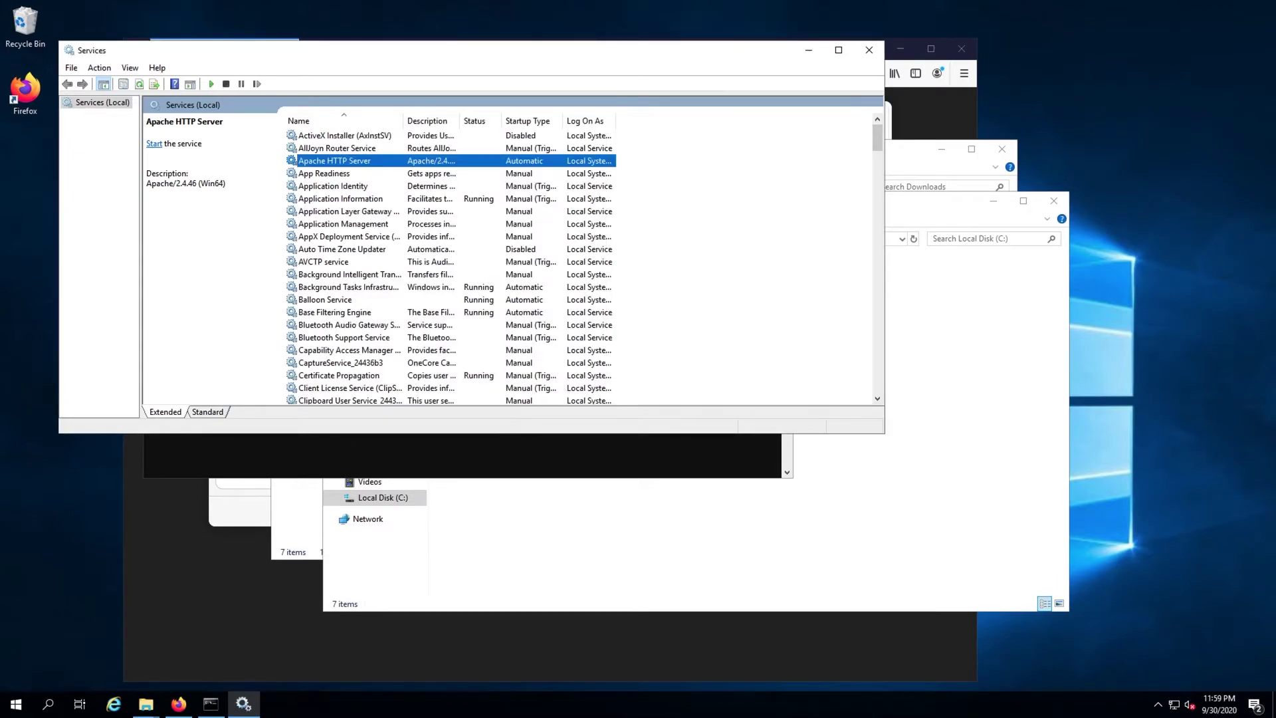
# Restart the server from the Start menu power options.
pyautogui.click(16, 704)
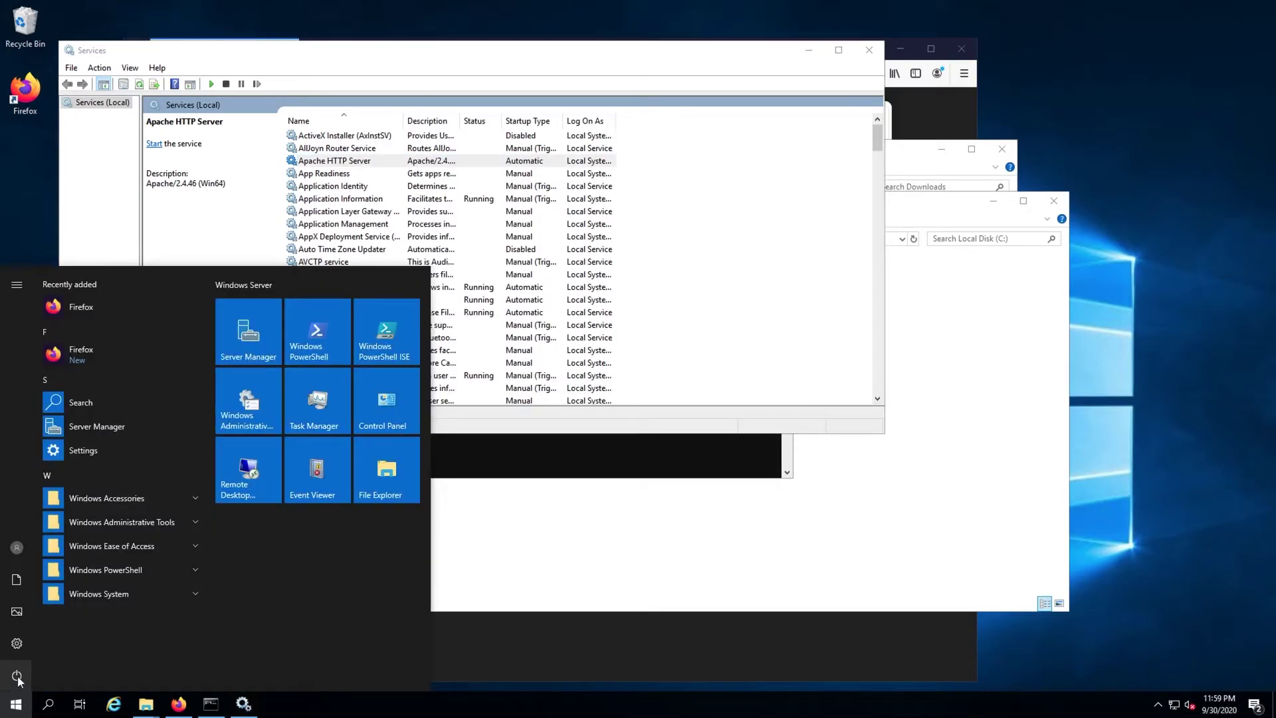
pyautogui.click(17, 678)
pyautogui.click(40, 642)
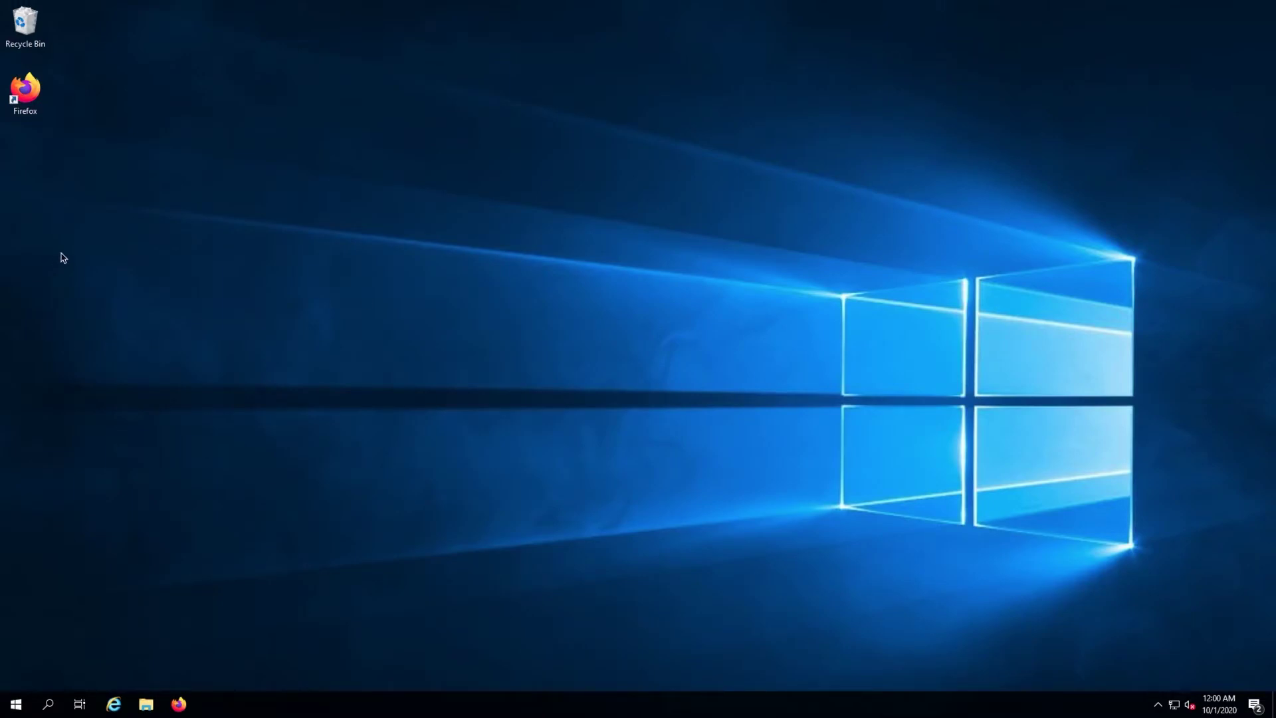
pyautogui.click(26, 92)
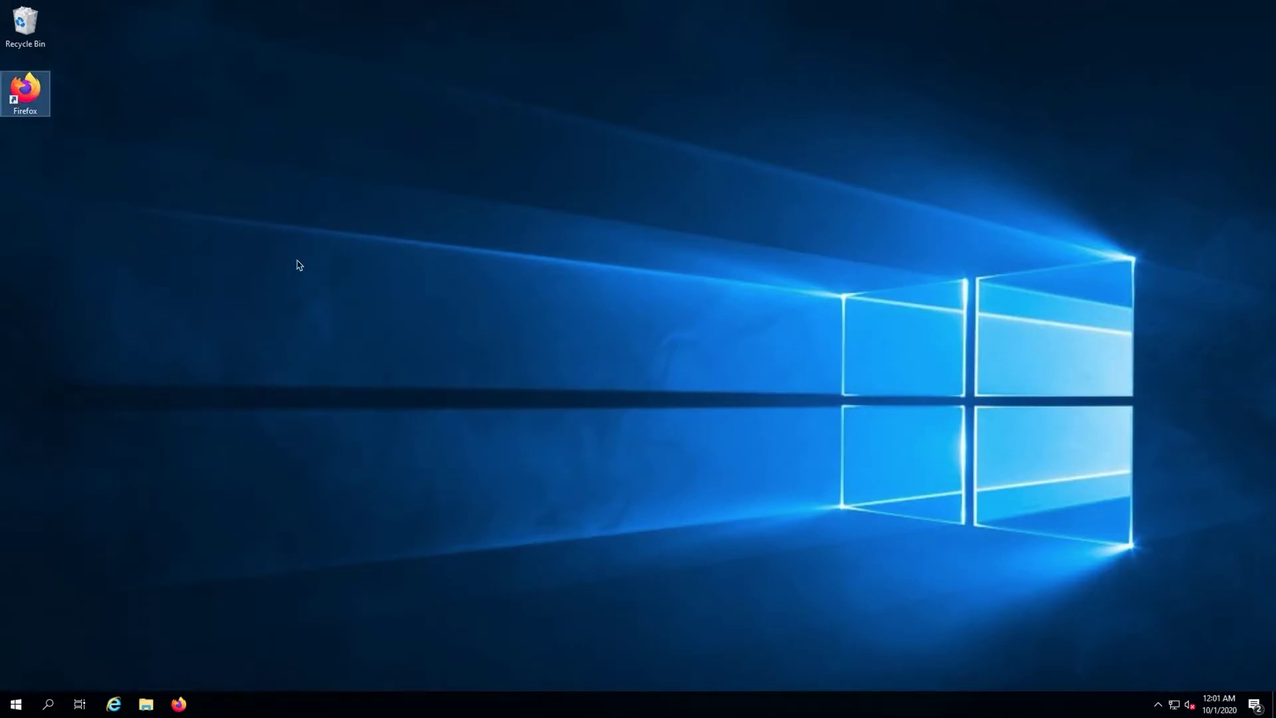
pyautogui.write('h')
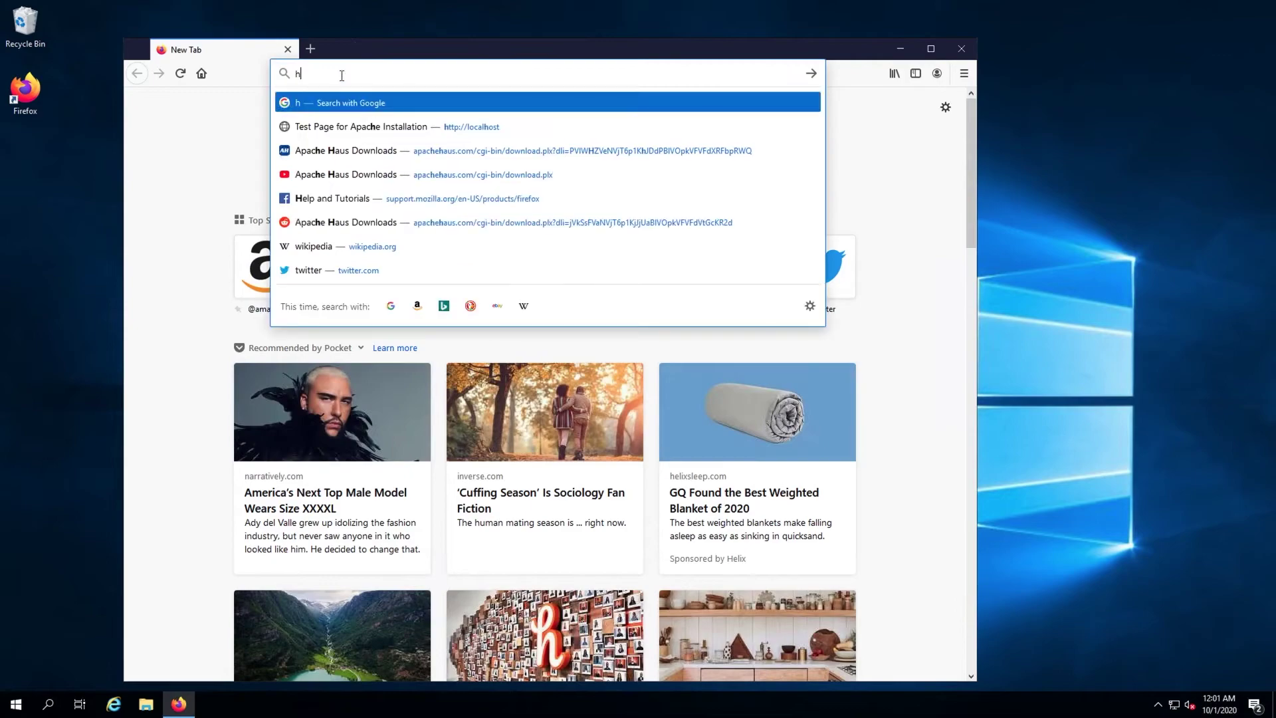
pyautogui.write('ttp://local')
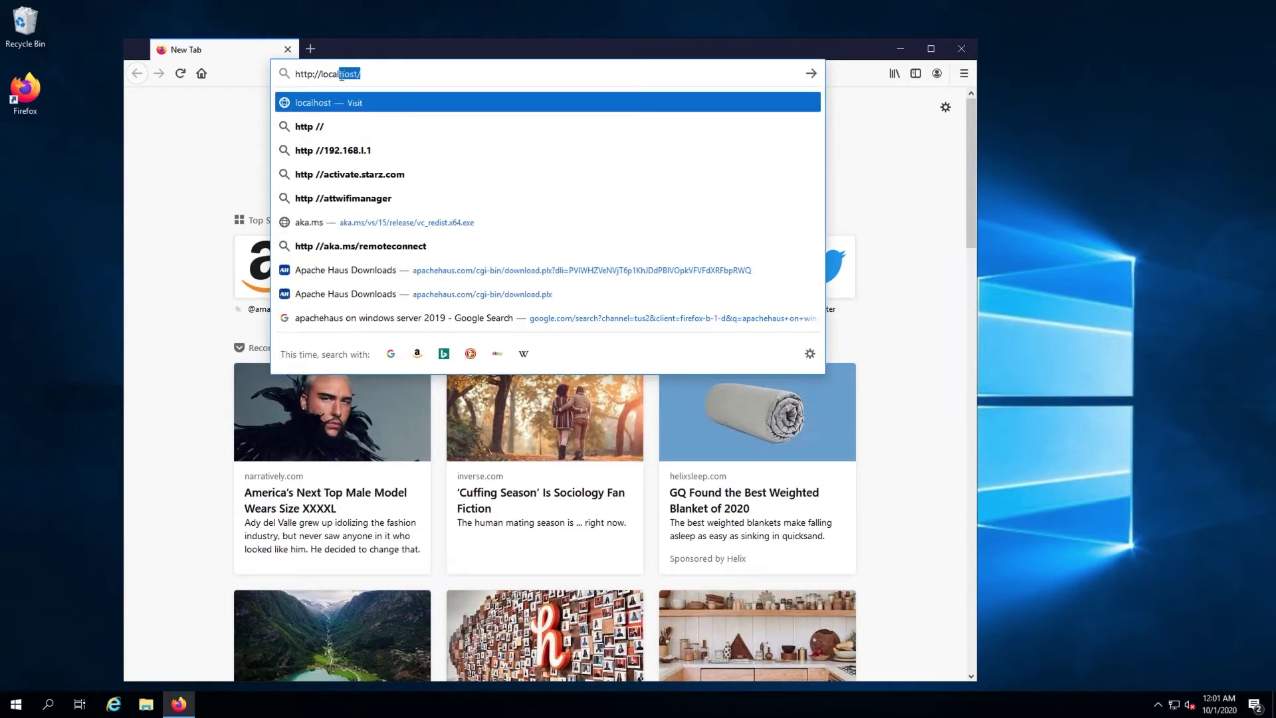
pyautogui.write('host')
pyautogui.press('Return')
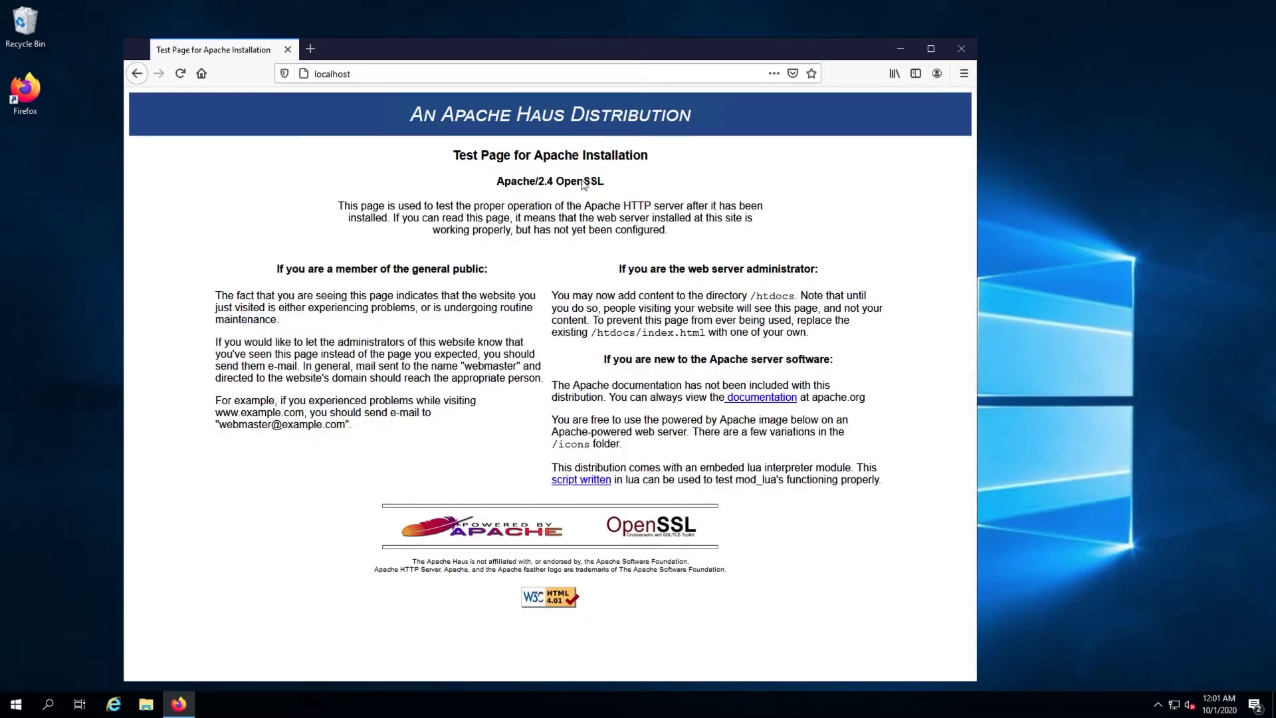
pyautogui.moveTo(381, 100); pyautogui.dragTo(797, 335)
pyautogui.click(844, 200)
pyautogui.click(14, 703)
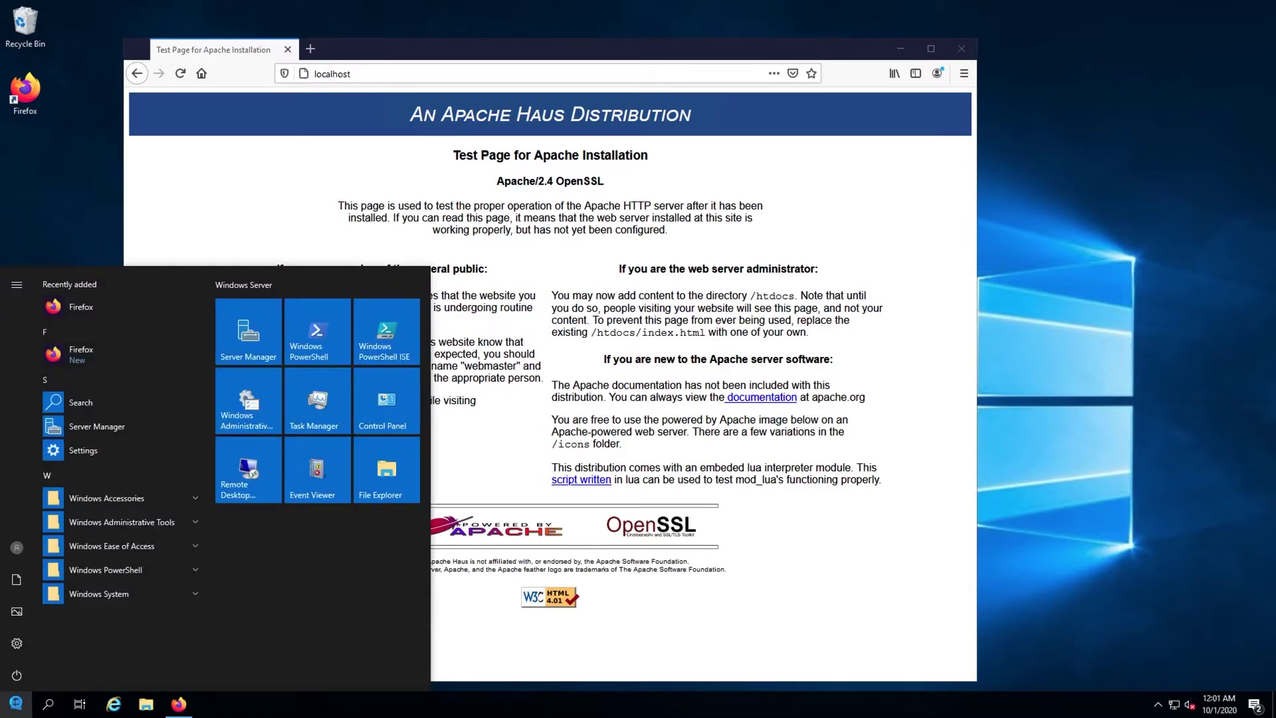
# Open Windows Defender Firewall with Advanced Security and start a new inbound rule.
pyautogui.write('firewall')
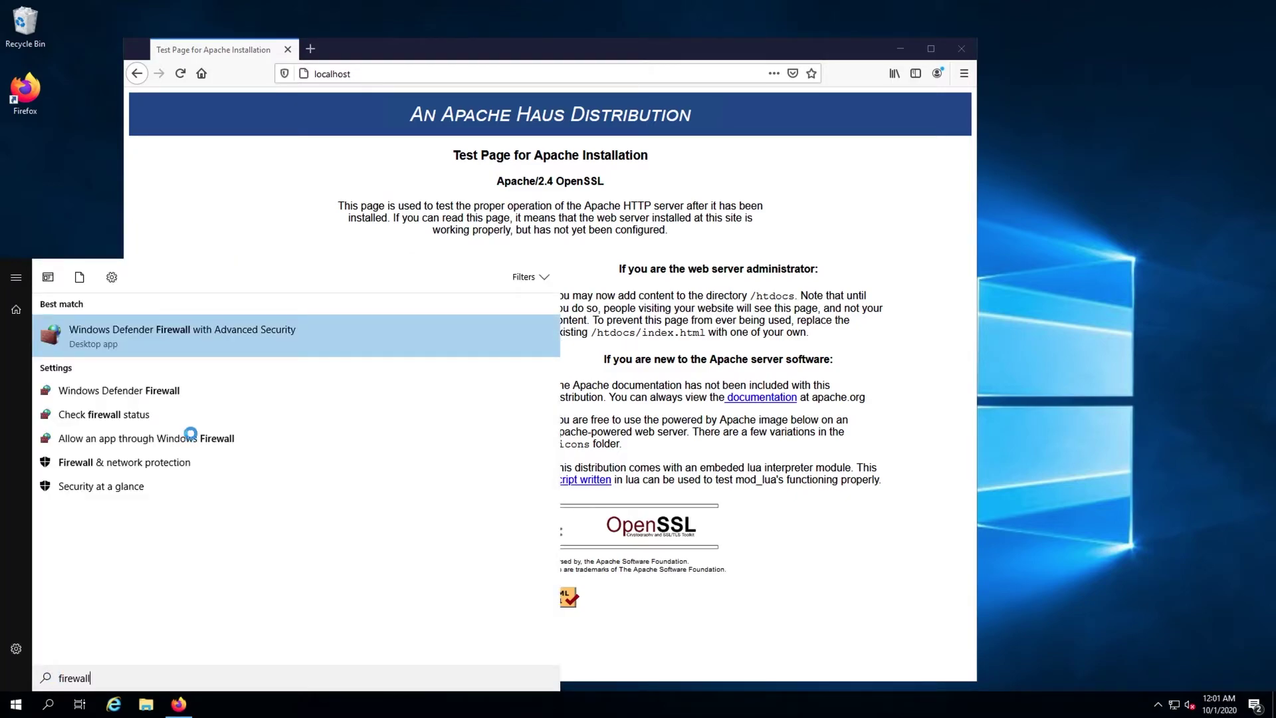
pyautogui.click(193, 344)
pyautogui.click(87, 87)
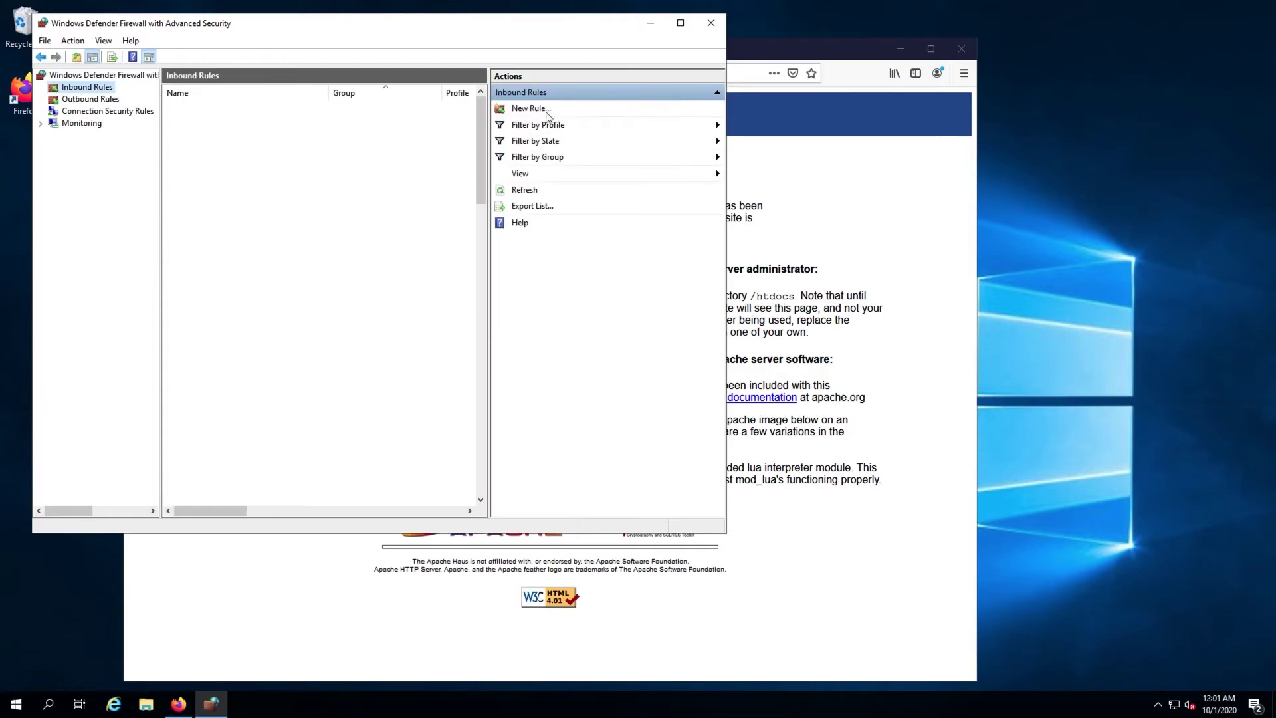
pyautogui.click(531, 108)
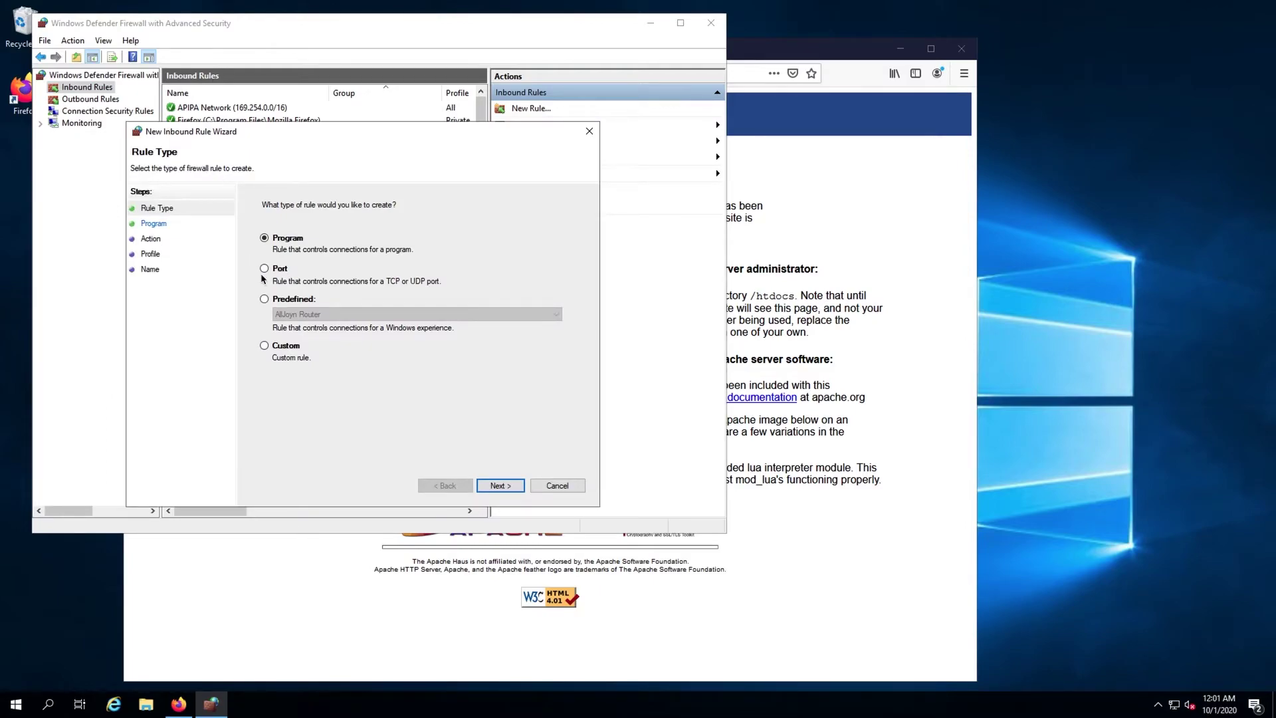
# Create a port rule allowing TCP 80, 443, 8080 on all profiles, named 'Apache HTTP Connections'.
pyautogui.click(264, 268)
pyautogui.click(499, 485)
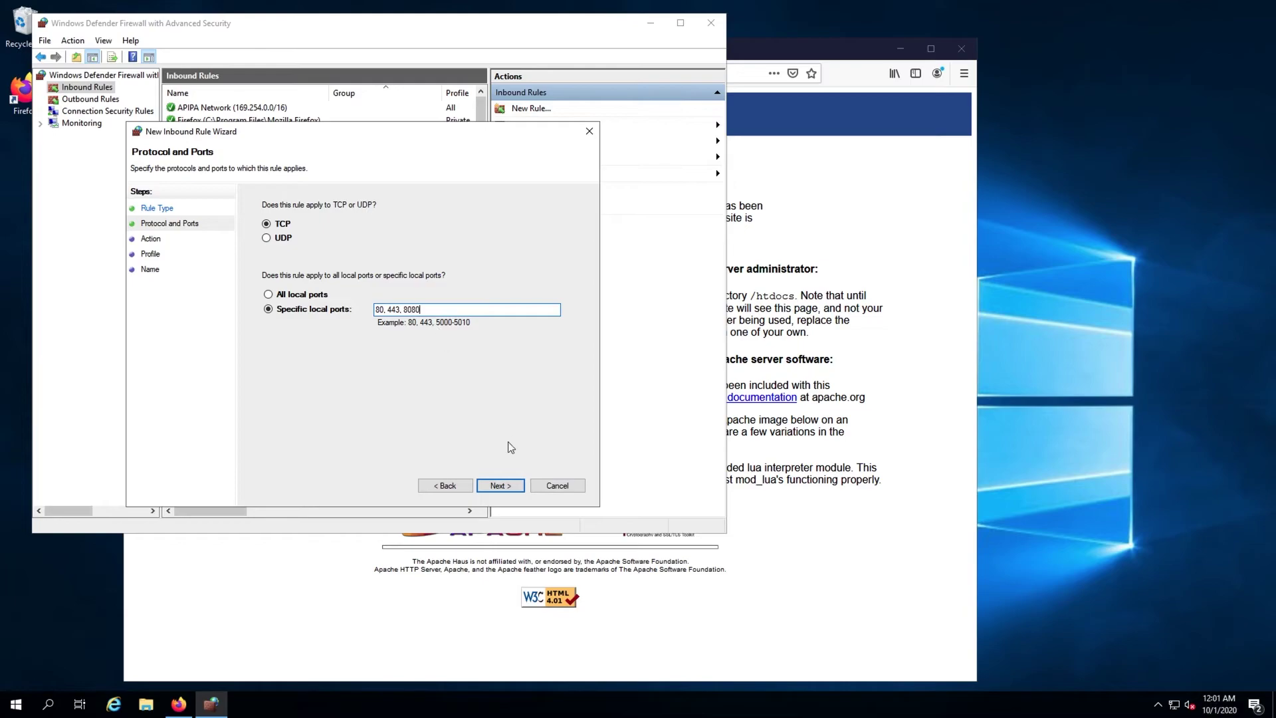
pyautogui.click(504, 485)
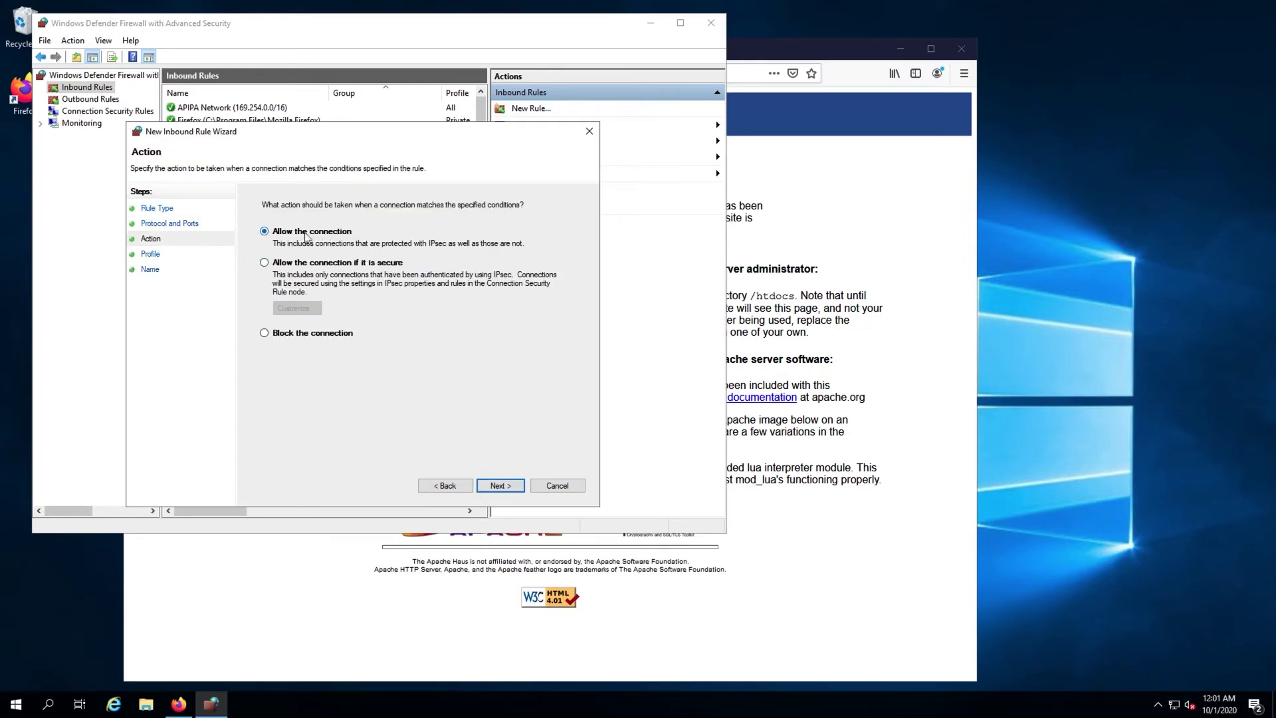
pyautogui.click(504, 486)
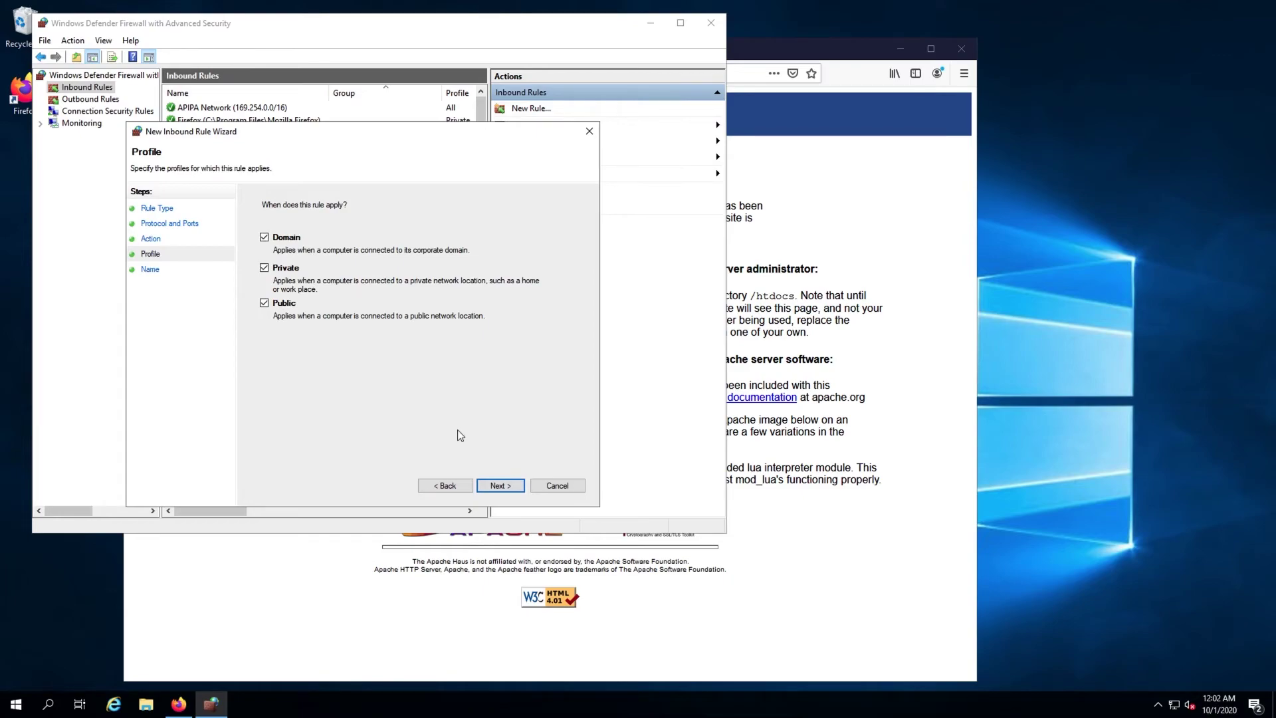
pyautogui.click(499, 486)
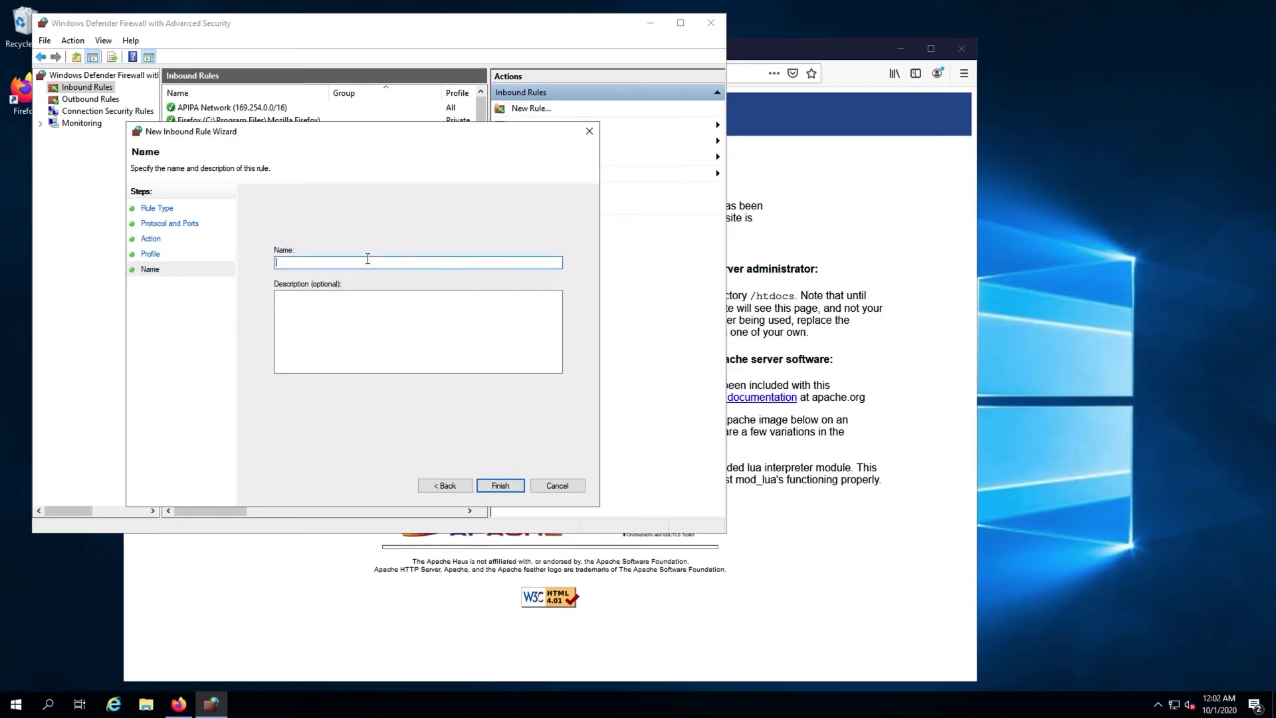
pyautogui.write('Apache HTTP Connections')
pyautogui.click(500, 486)
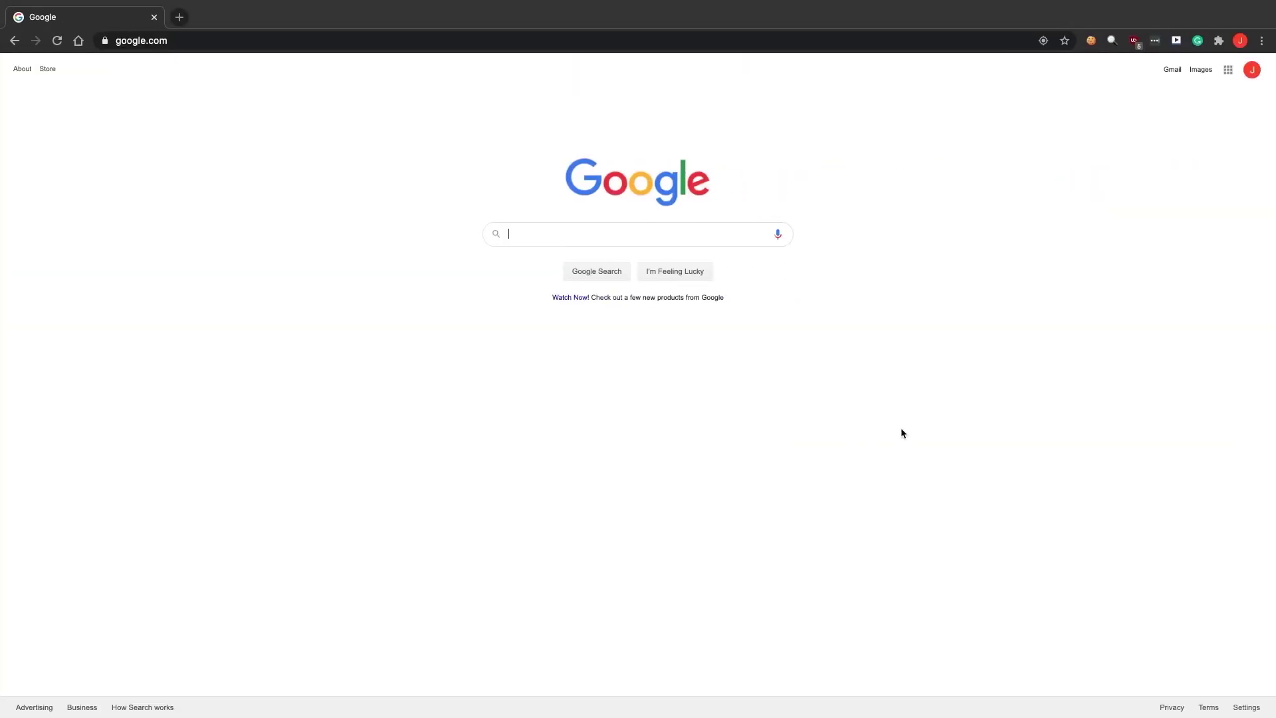
# Browse to windows.awesome.com in Chrome and confirm the Apache Haus test page loads.
pyautogui.click(409, 40)
pyautogui.write('windows')
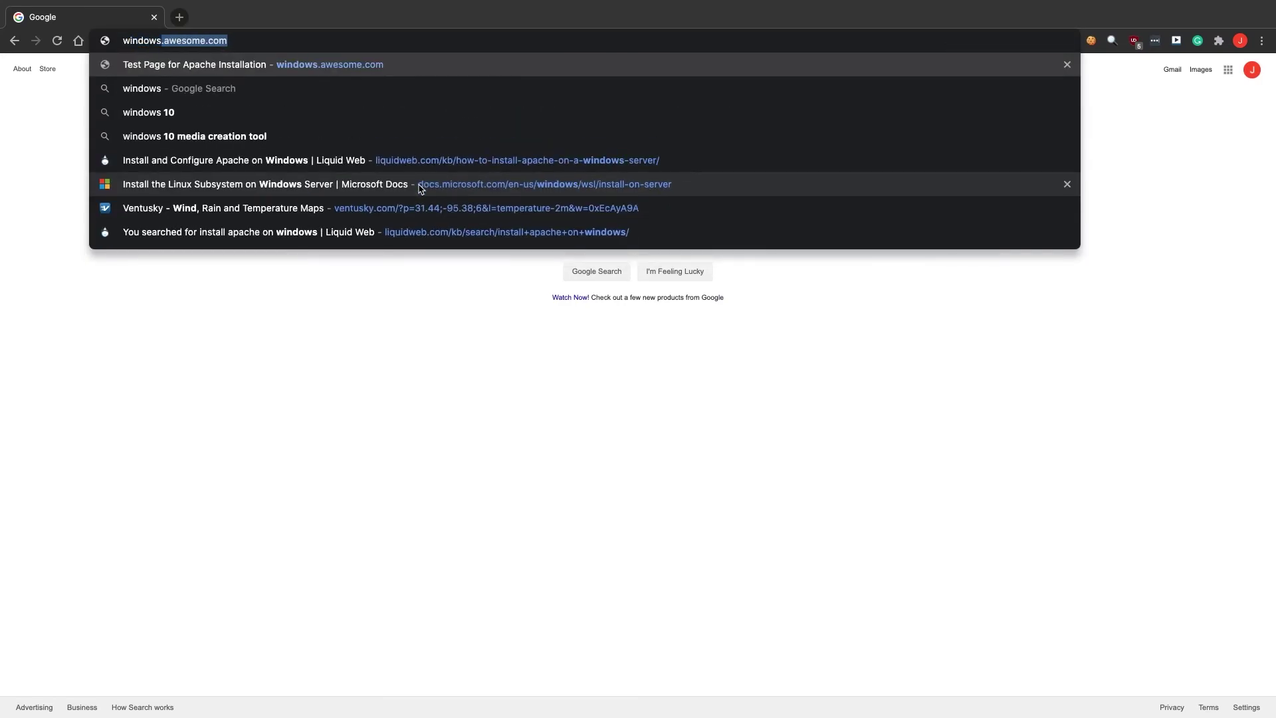
pyautogui.press('Return')
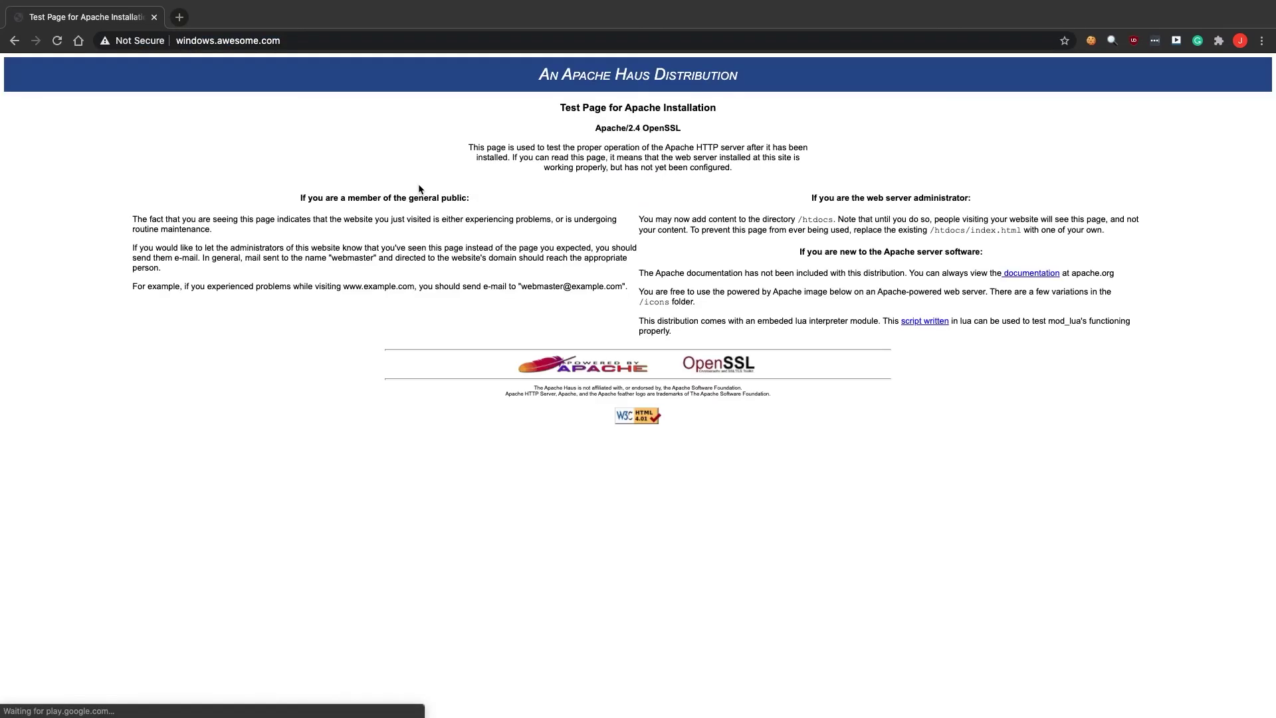
pyautogui.moveTo(440, 73); pyautogui.dragTo(1063, 437)
pyautogui.click(1064, 432)
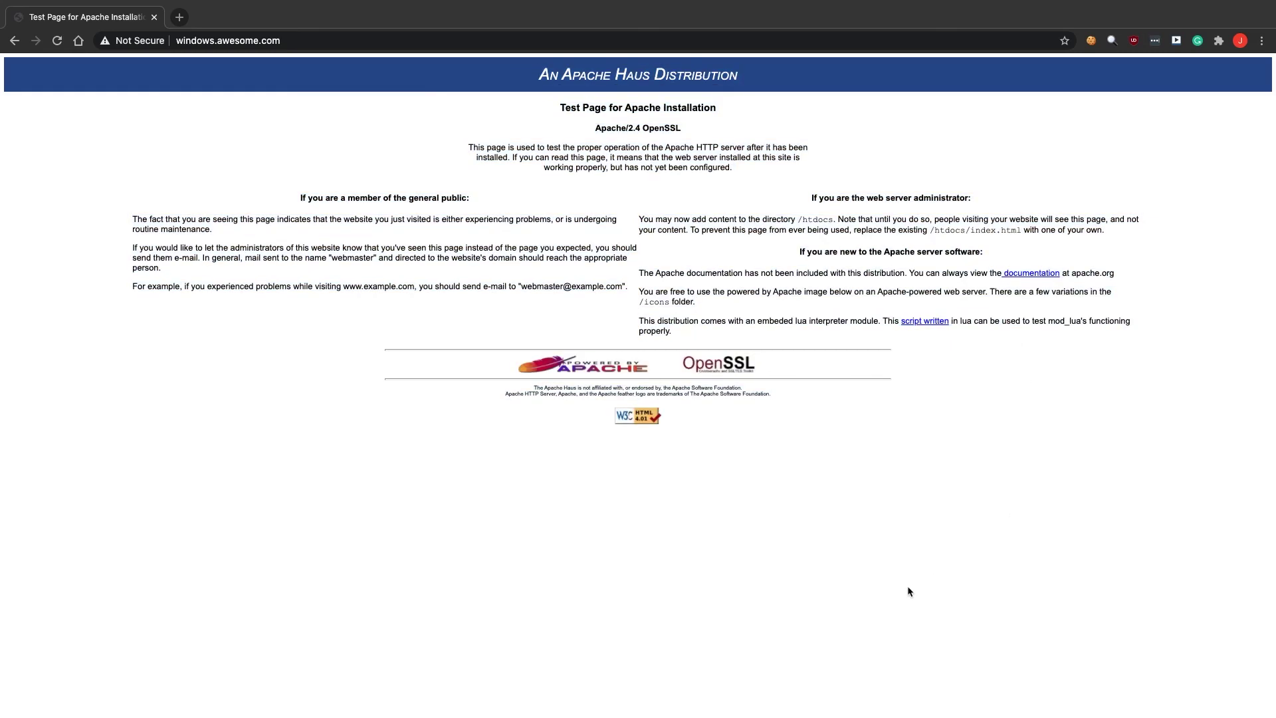